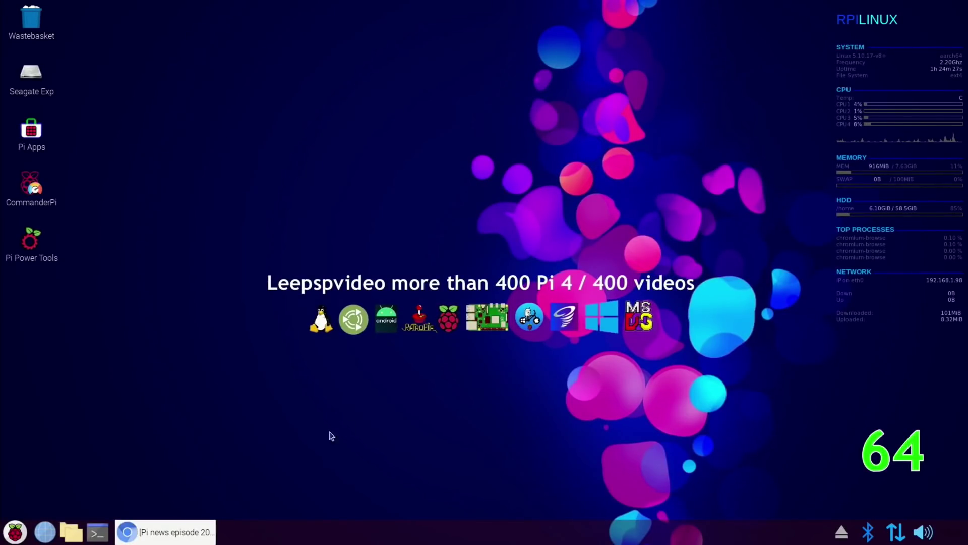
Find the YouTube comment mentioning 'torrent' in Chromium, then open a terminal window
left_click(183, 533)
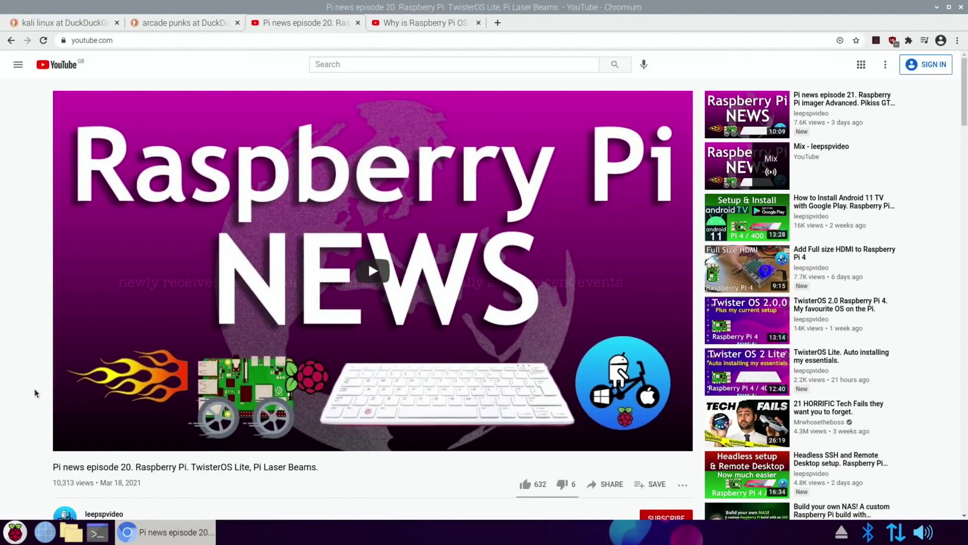
key("ctrl+f")
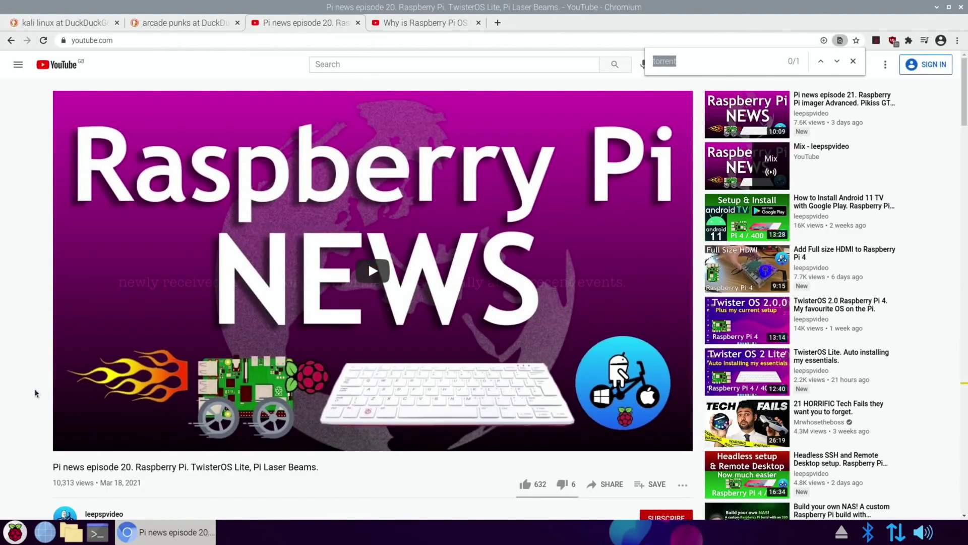
left_click(726, 65)
key("Return")
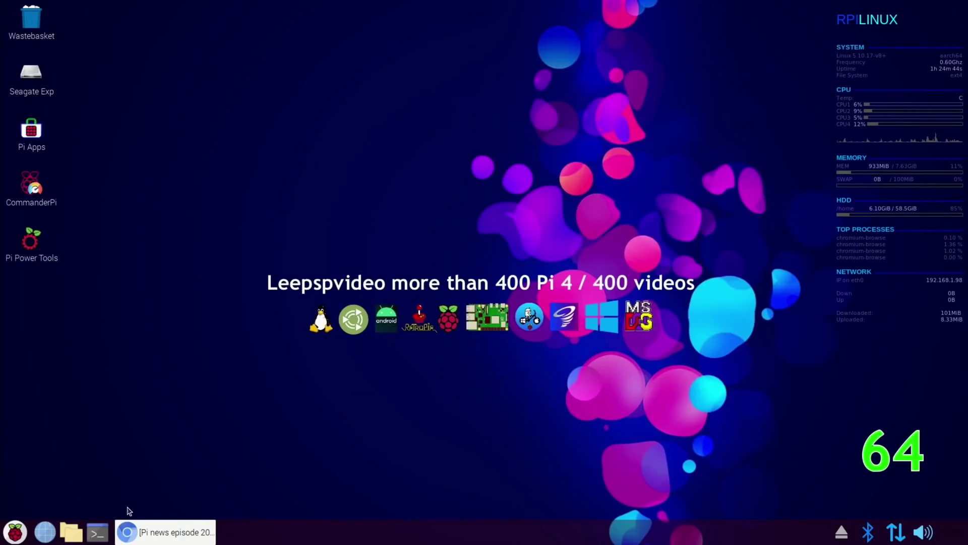
left_click(99, 533)
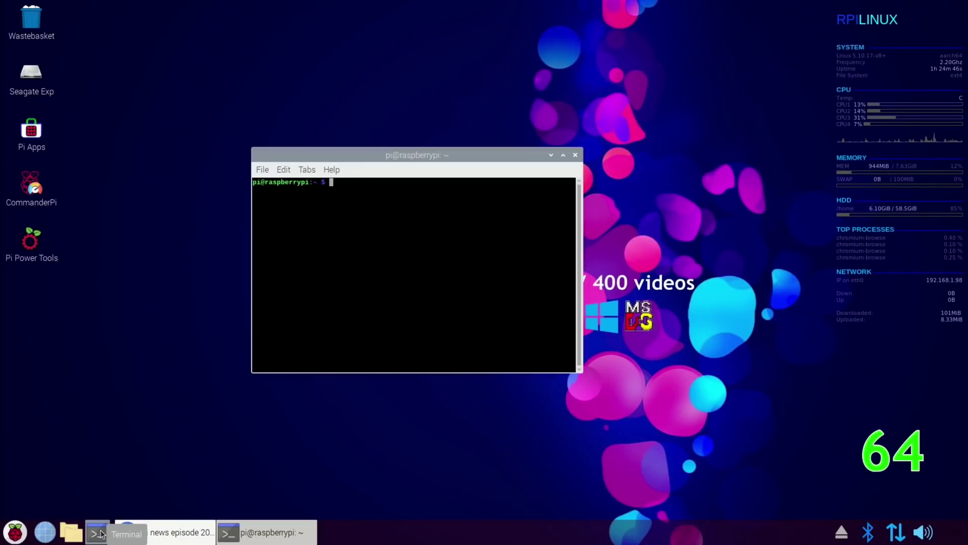
Run 'sudo apt install transmission', which reports Transmission is already installed
type("sudo apt install transmission")
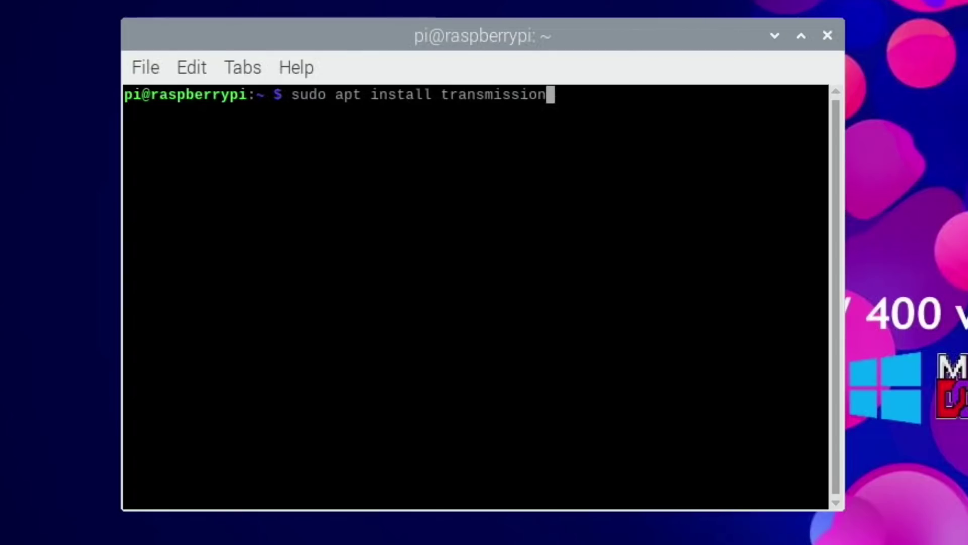
key("Return")
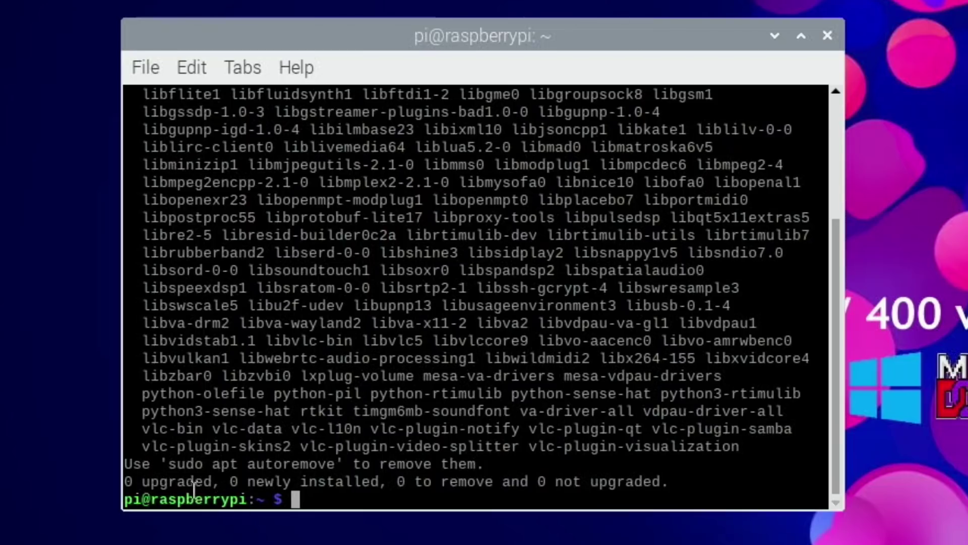
Close the terminal and check for Transmission under the Raspberry menu's Internet section
left_click(828, 32)
left_click(16, 532)
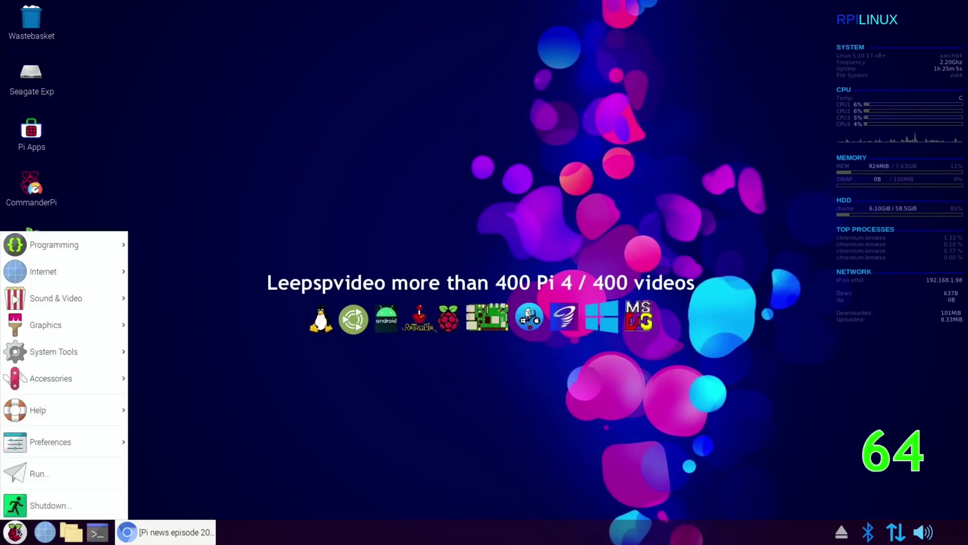
mouse_move(84, 293)
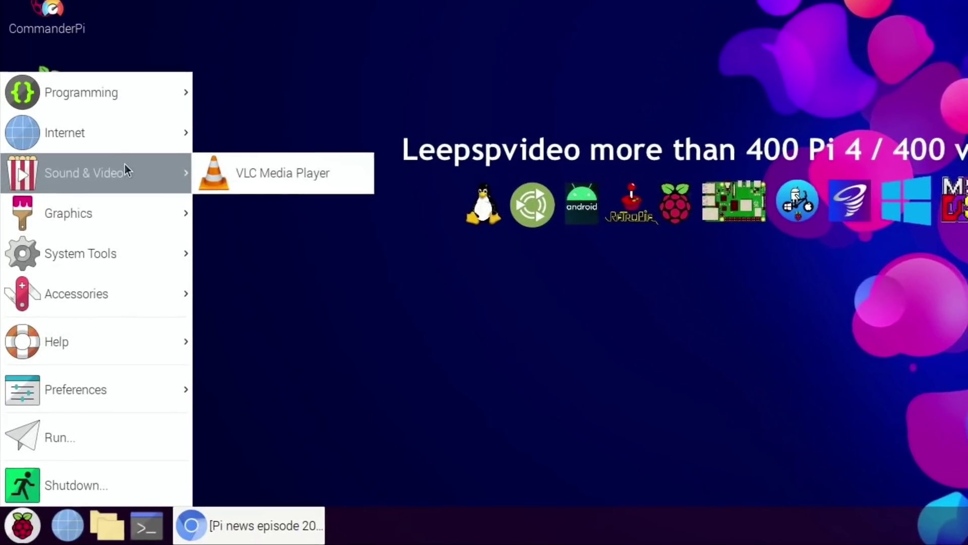
mouse_move(132, 139)
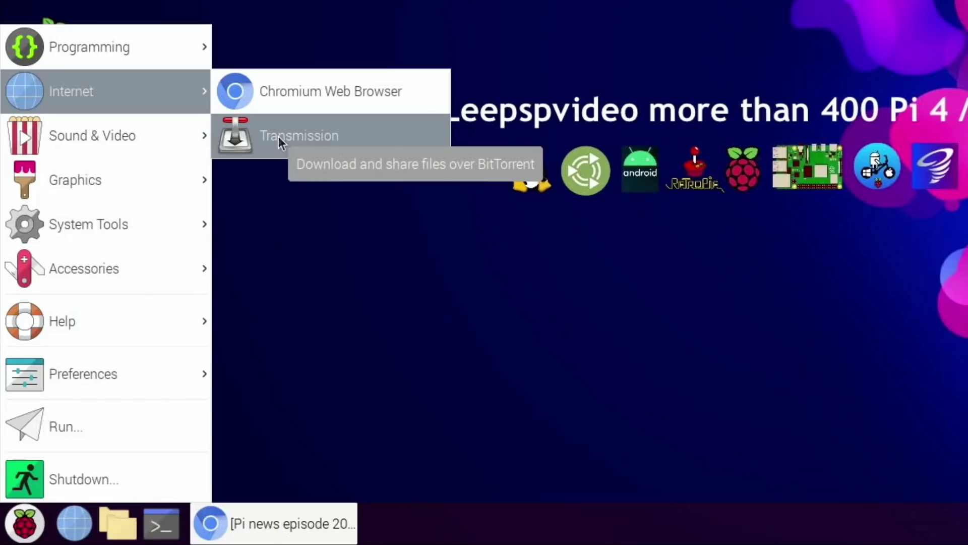
left_click(360, 280)
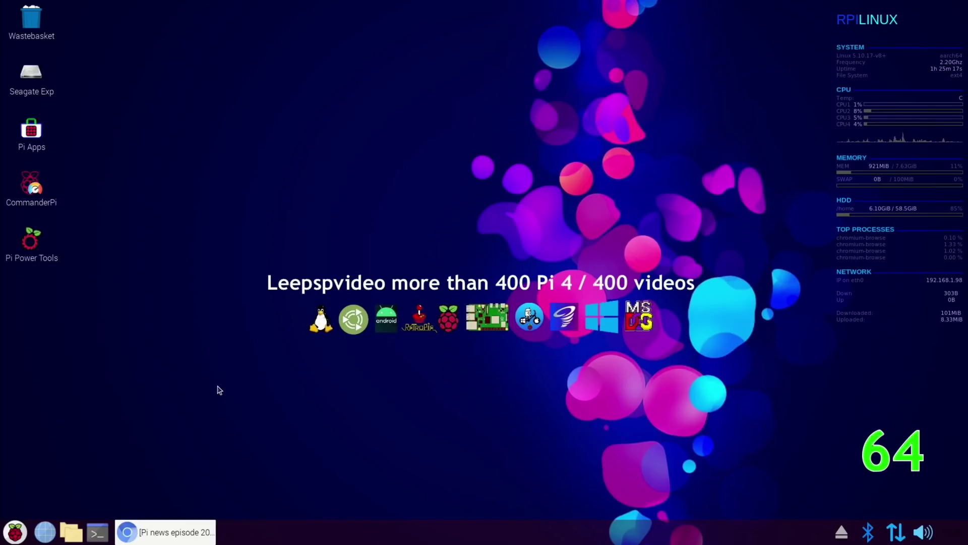
Close the Pi news episode 20 tab in Chromium and search the page for 'kali'
left_click(169, 524)
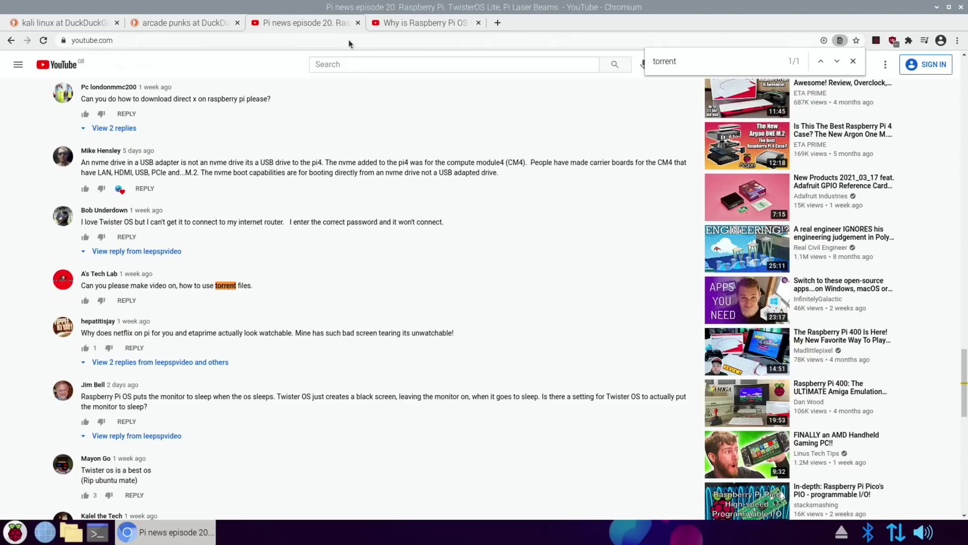
left_click(358, 23)
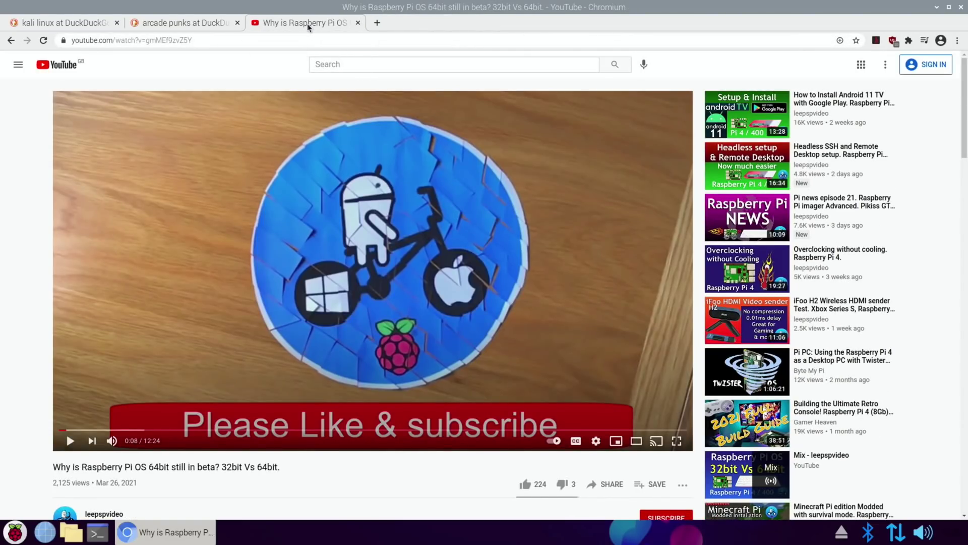
key("ctrl+f")
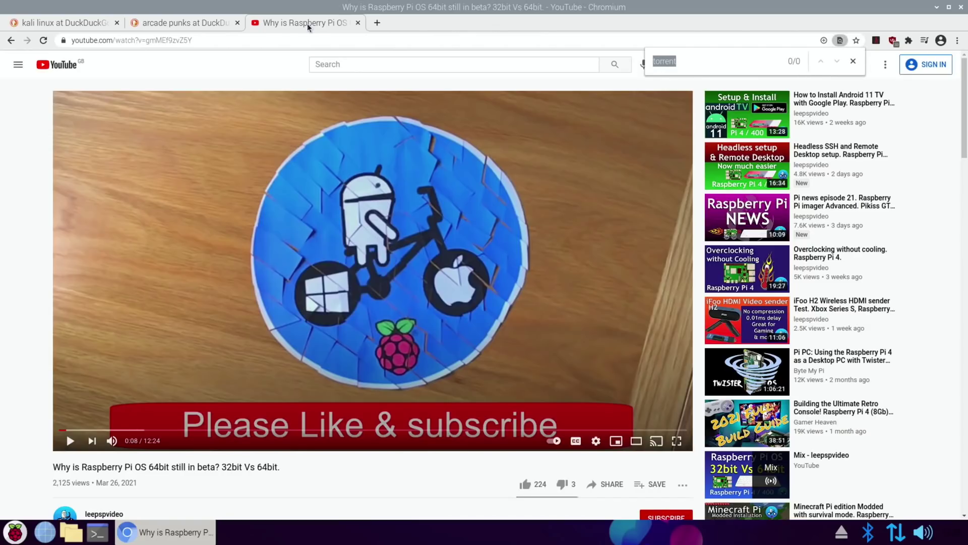
type("kali linux")
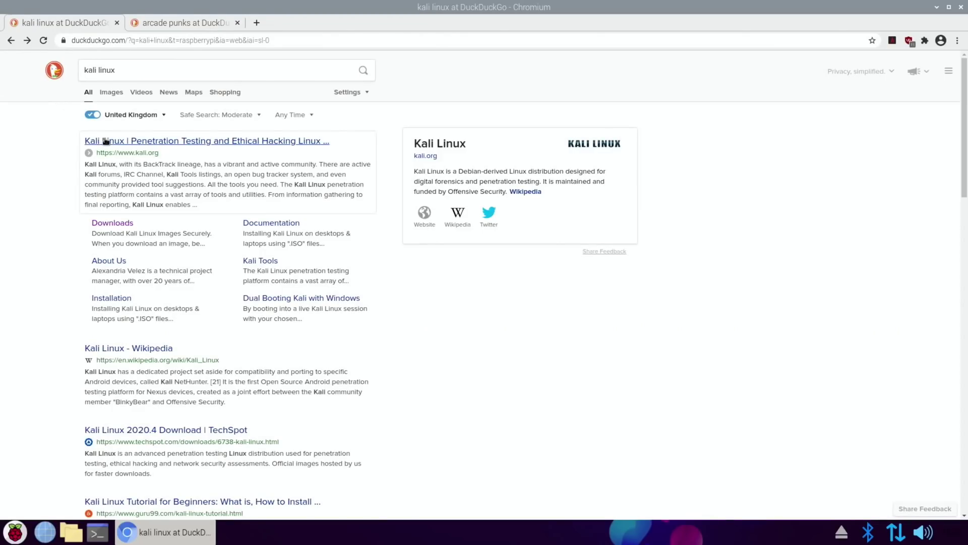
Open the Kali Linux Downloads page, then search 'deepspvideo kali' in a new tab and close it
left_click(105, 223)
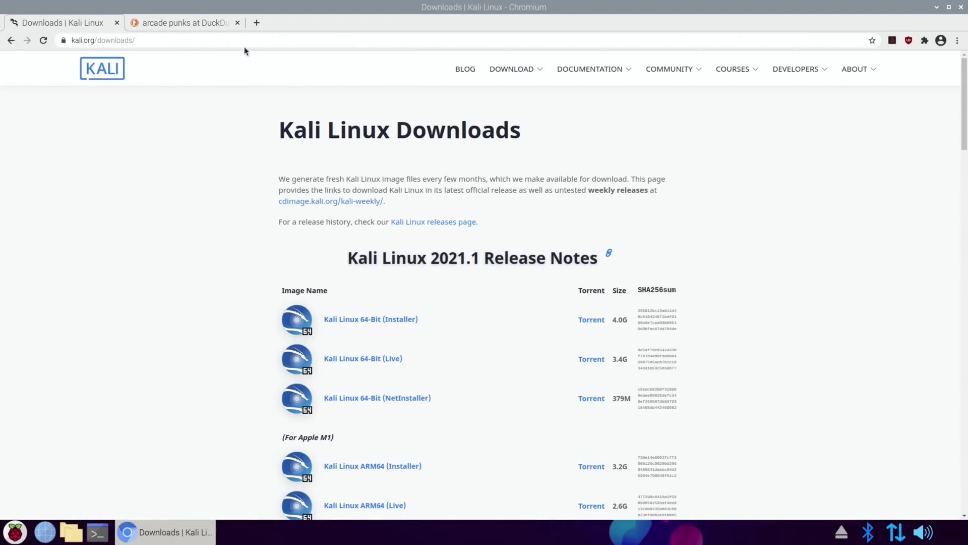
left_click(256, 22)
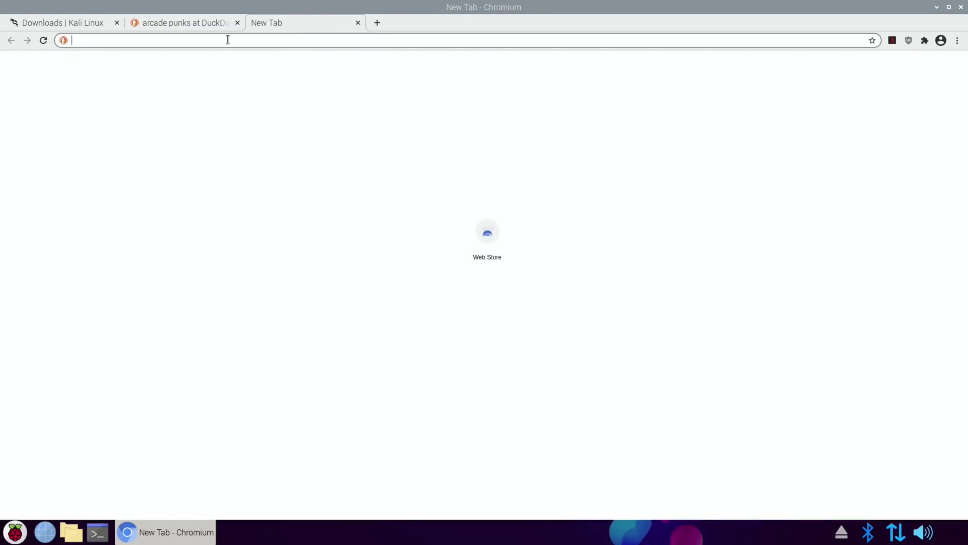
type("deepspvi")
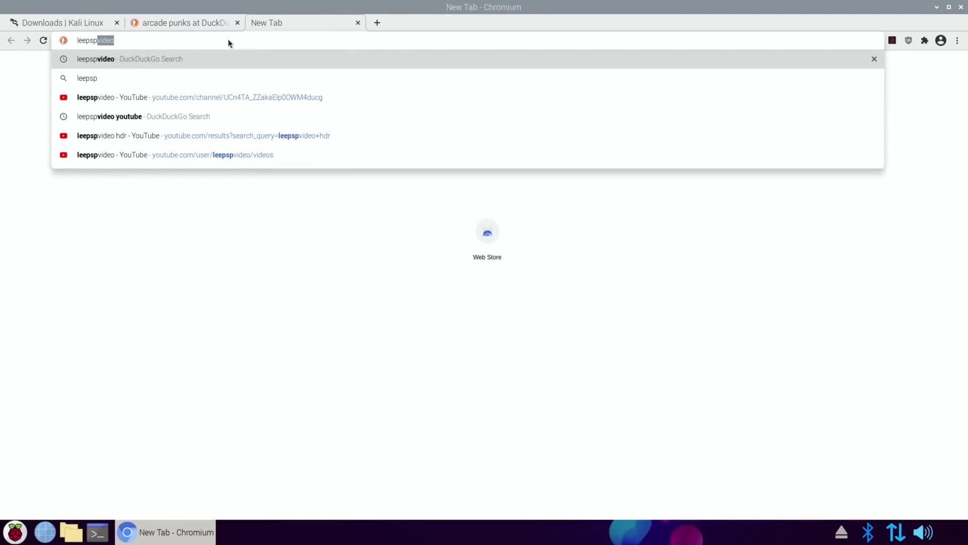
type("deo kali")
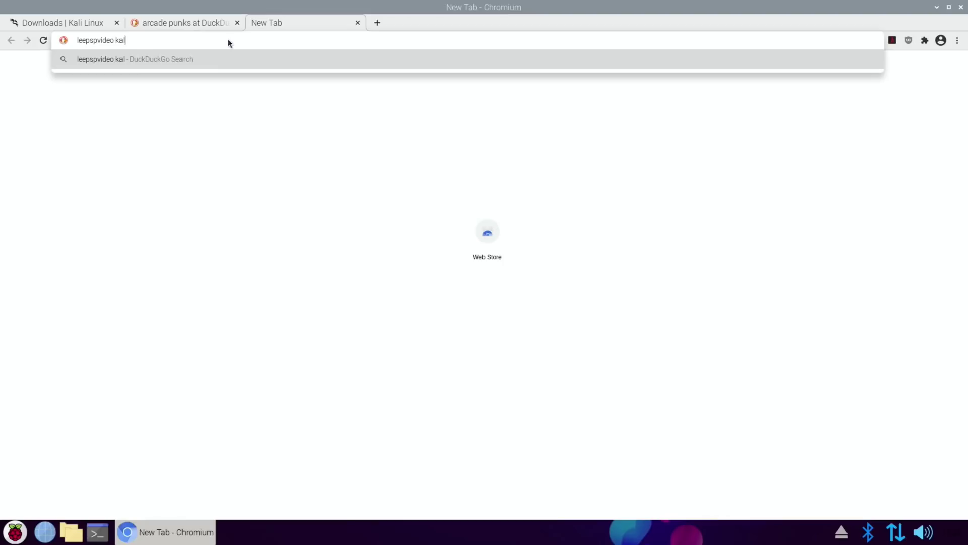
key("Return")
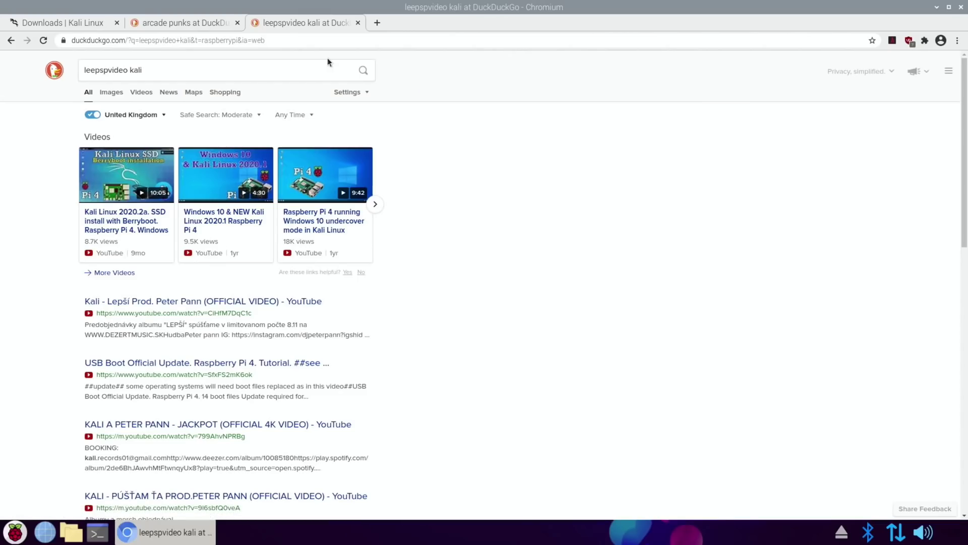
left_click(358, 23)
left_click(75, 25)
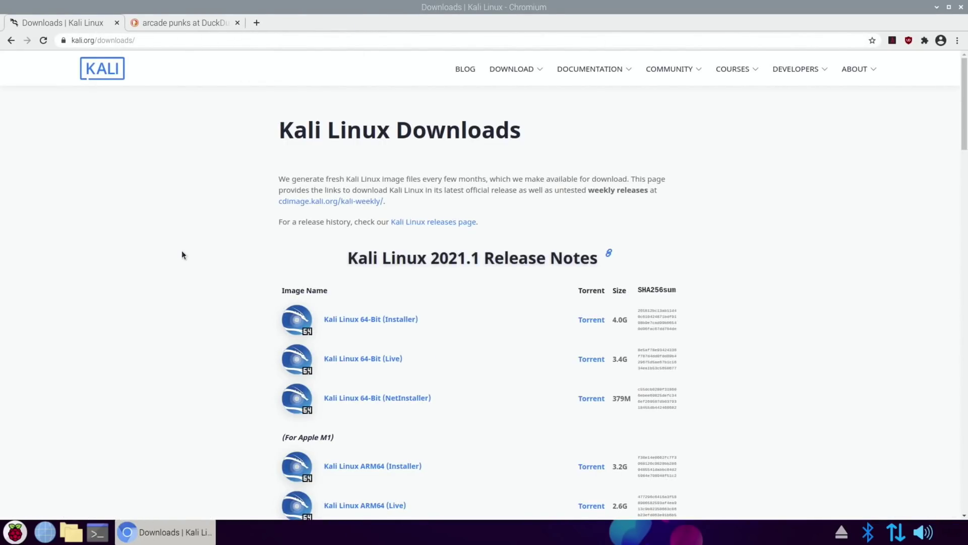
Go from the Kali downloads page to the Kali ARM Images page
scroll(182, 254, "down", 4)
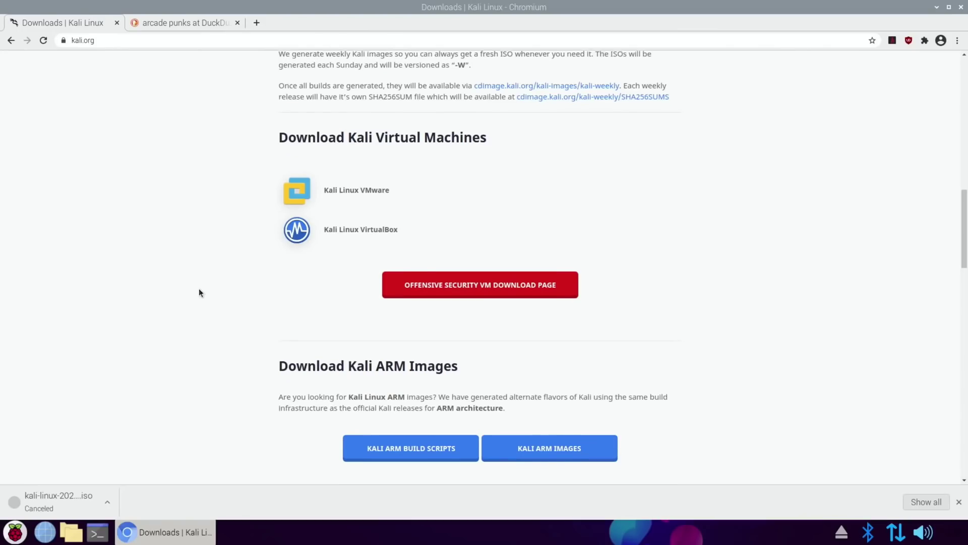
scroll(198, 288, "down", 2)
left_click(510, 355)
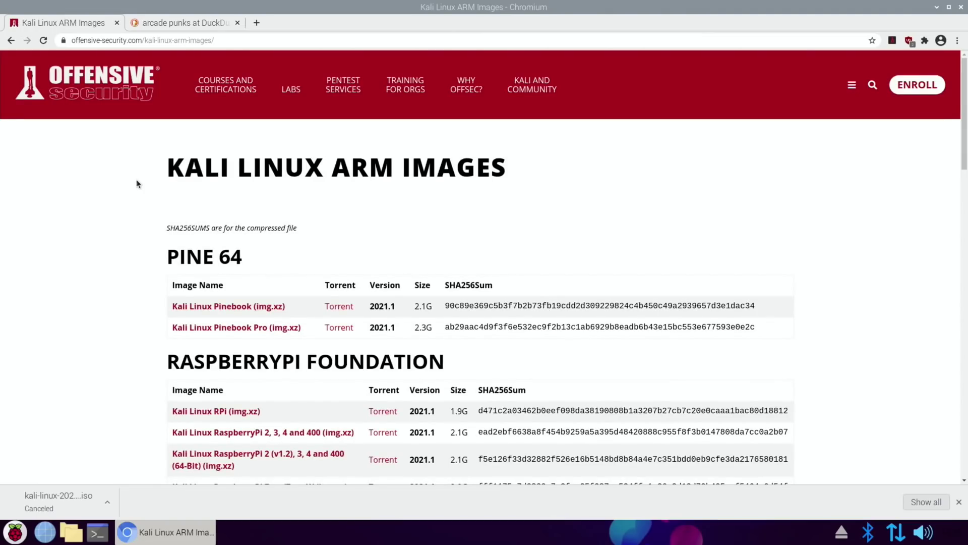
Download the Raspberry Pi kali-linux-2021.1-rpi4-nexmon torrent and show it in its folder
scroll(111, 198, "down", 3)
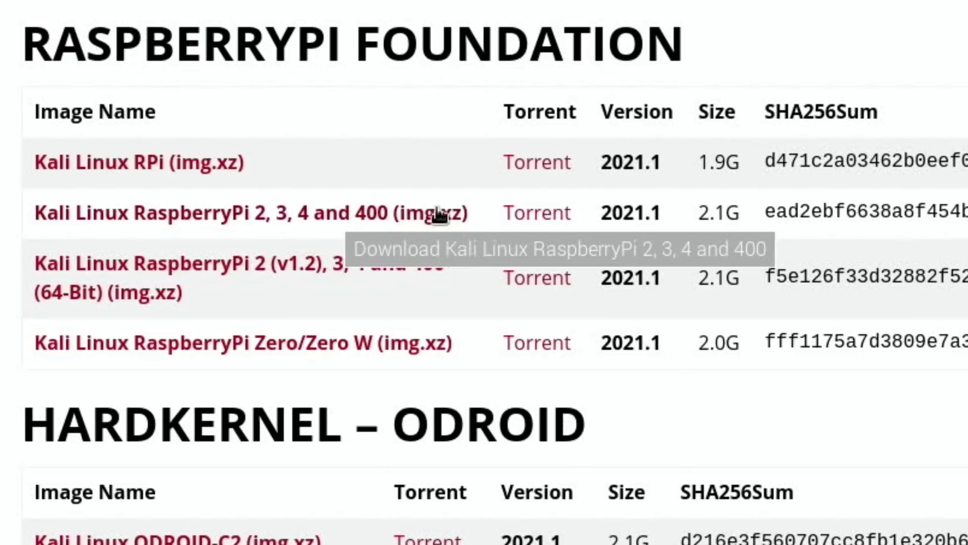
left_click(532, 216)
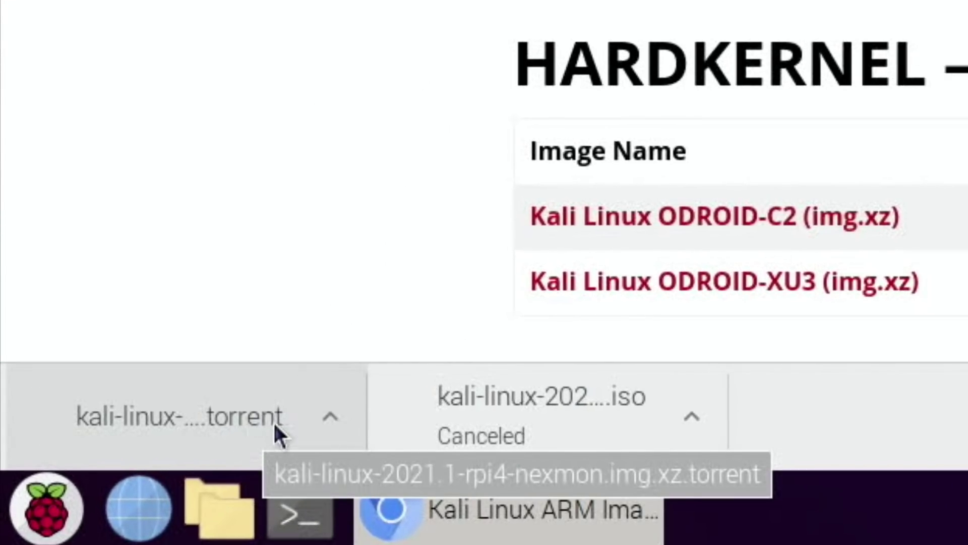
left_click(340, 421)
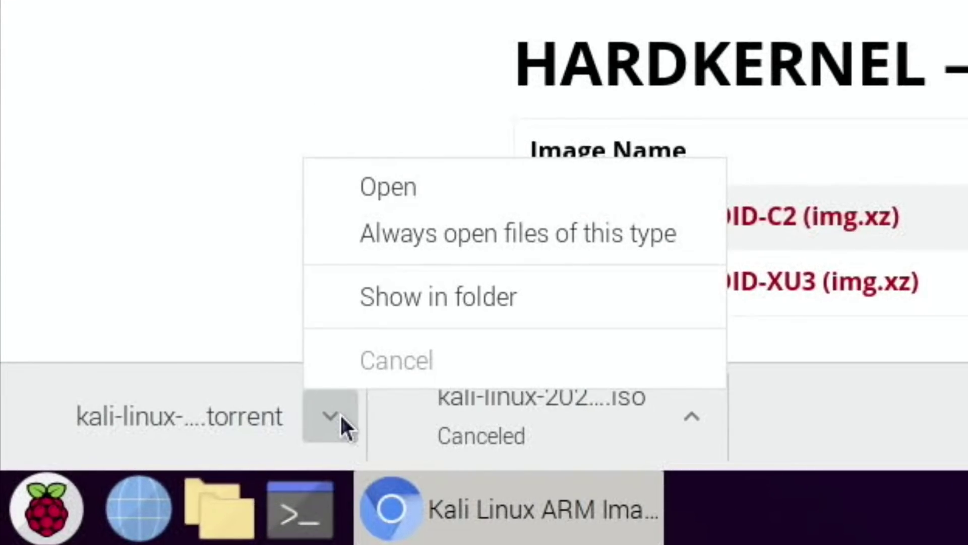
left_click(396, 305)
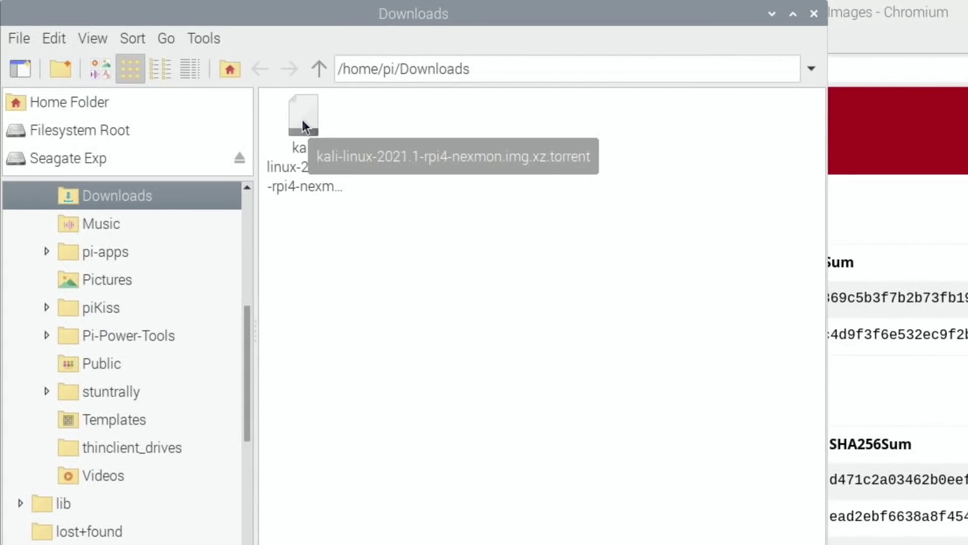
Open kali-linux-2021.1-rpi4-nexmon.img.xz.torrent from the Downloads folder in Transmission
double_click(303, 124)
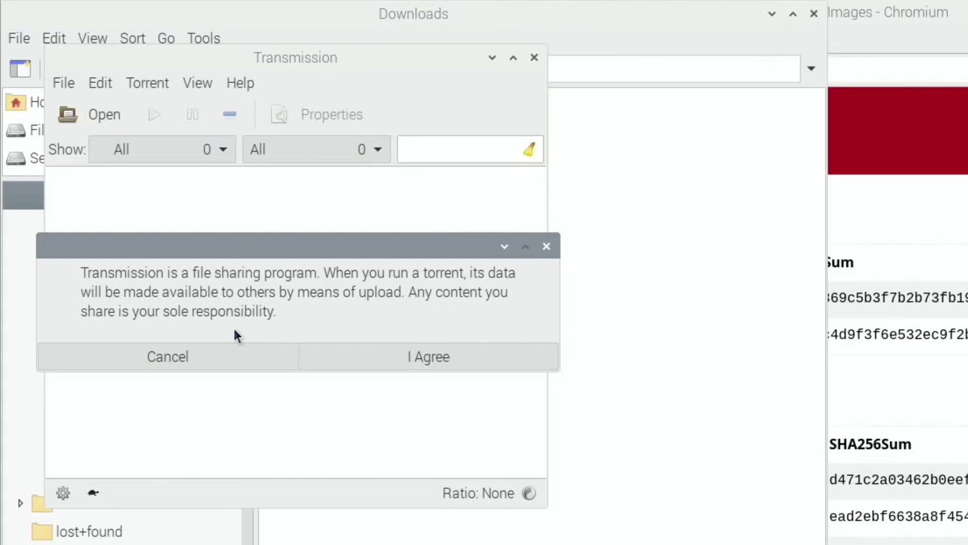
Accept the file-sharing disclaimer and confirm the torrent options to start the Kali download
left_click(366, 353)
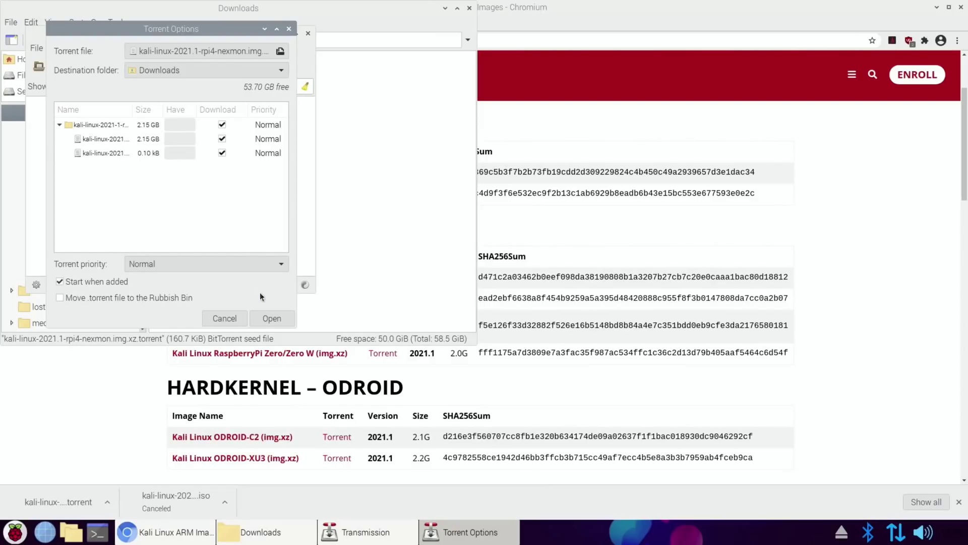
left_click(271, 318)
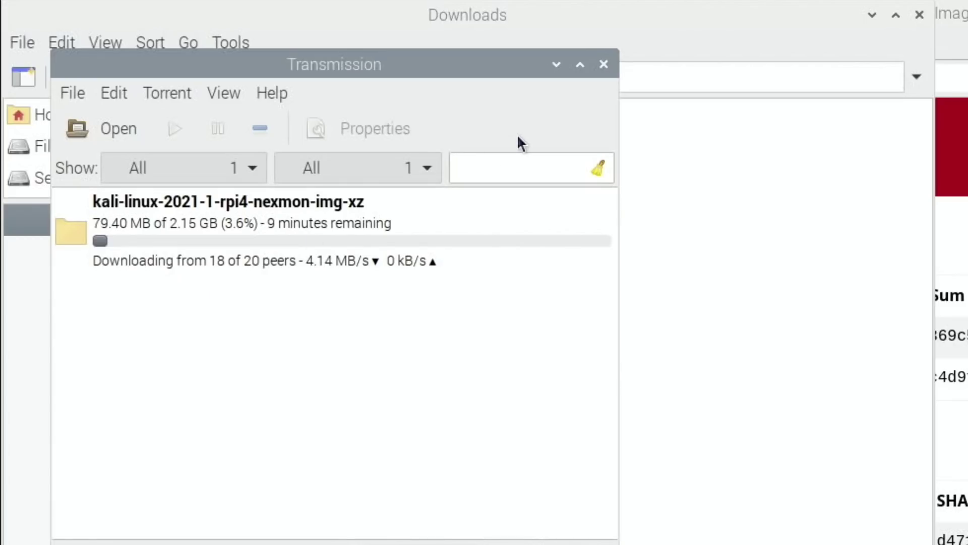
Close the file manager, minimize Transmission, and close the Kali ARM Images tab
left_click(919, 14)
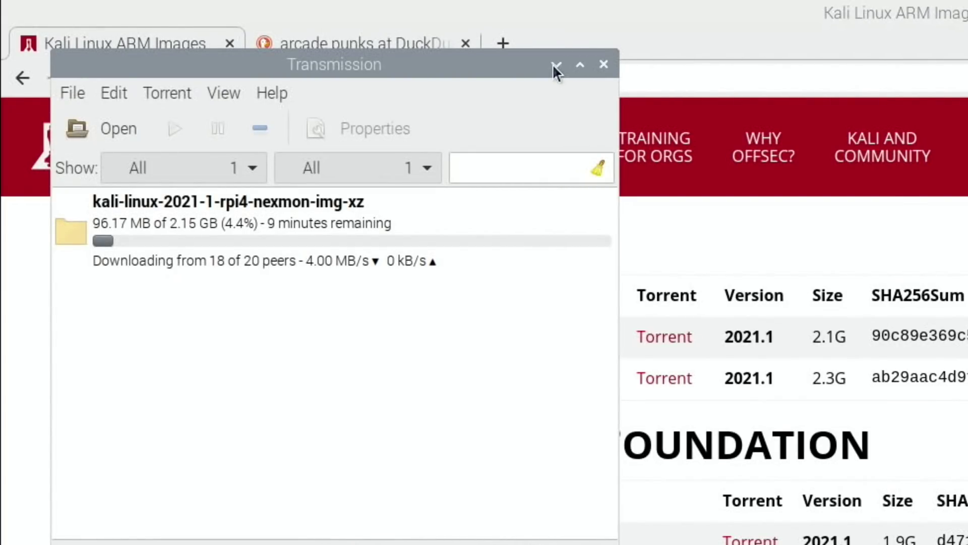
left_click(557, 64)
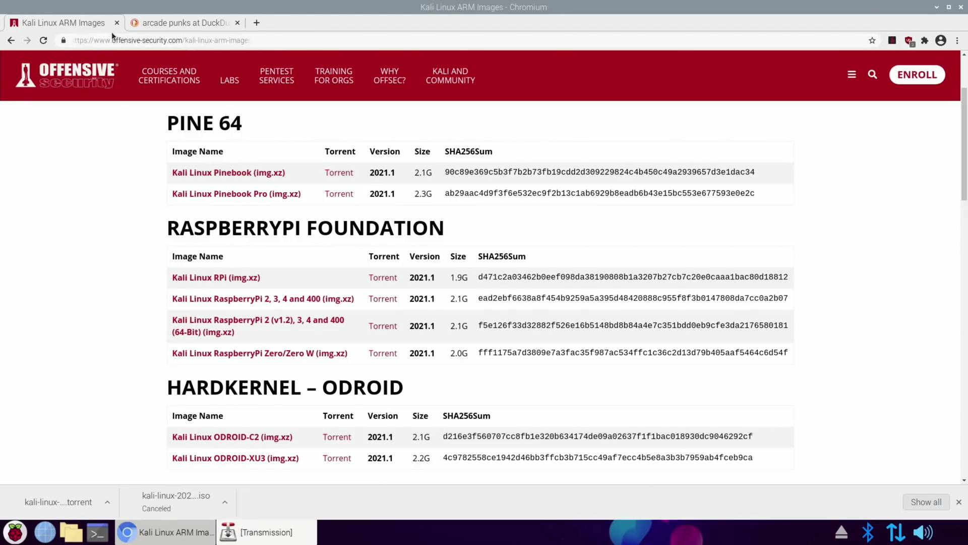
left_click(117, 23)
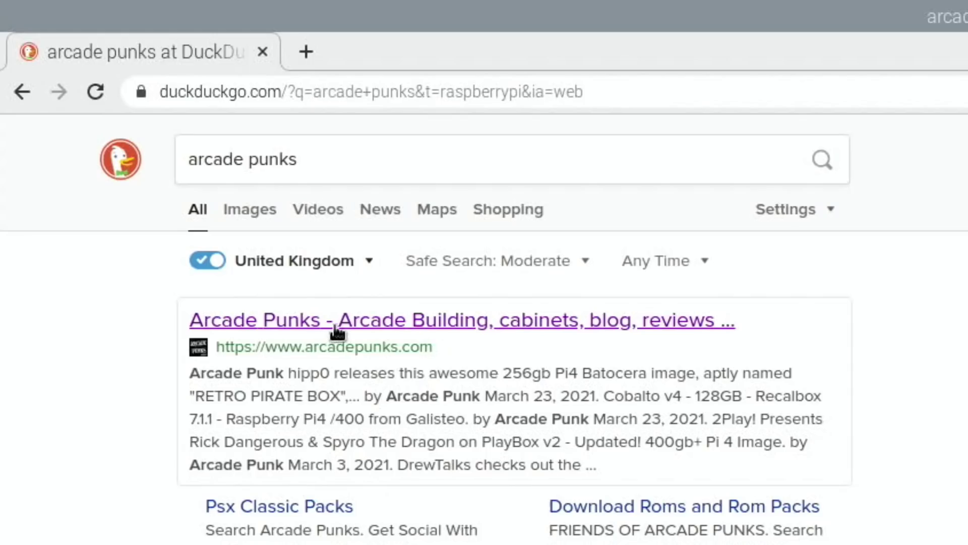
Open the Arcade Punks site and go to its Raspberry Pi 4 Images download page
left_click(675, 323)
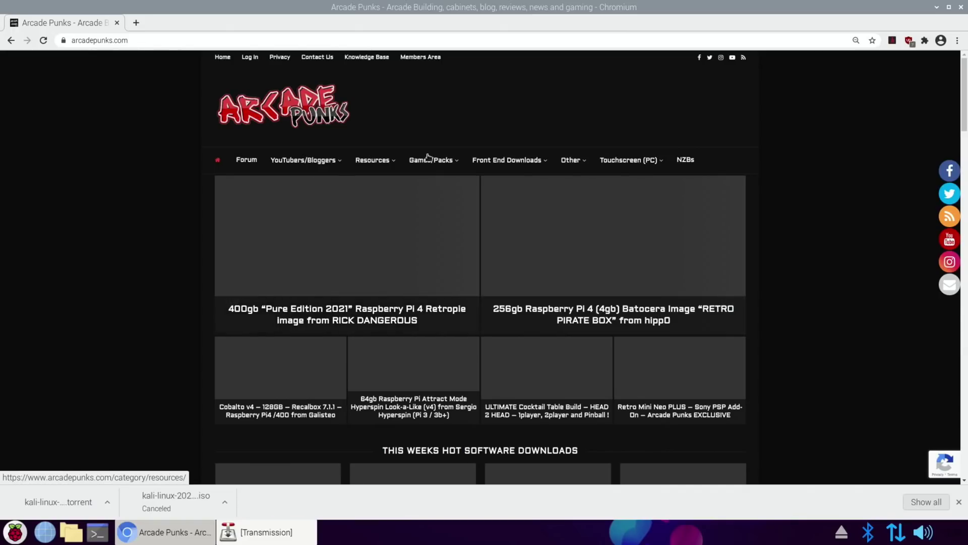
mouse_move(502, 161)
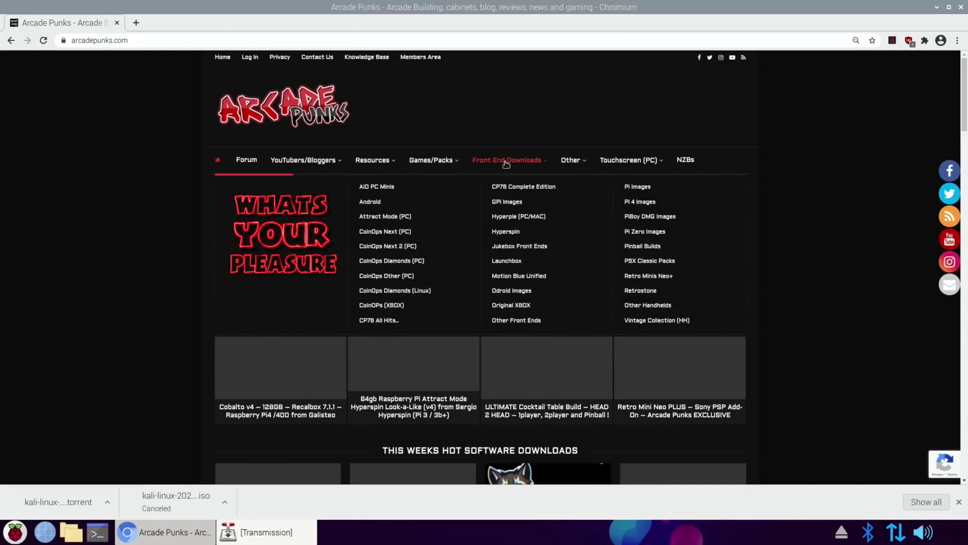
left_click(636, 203)
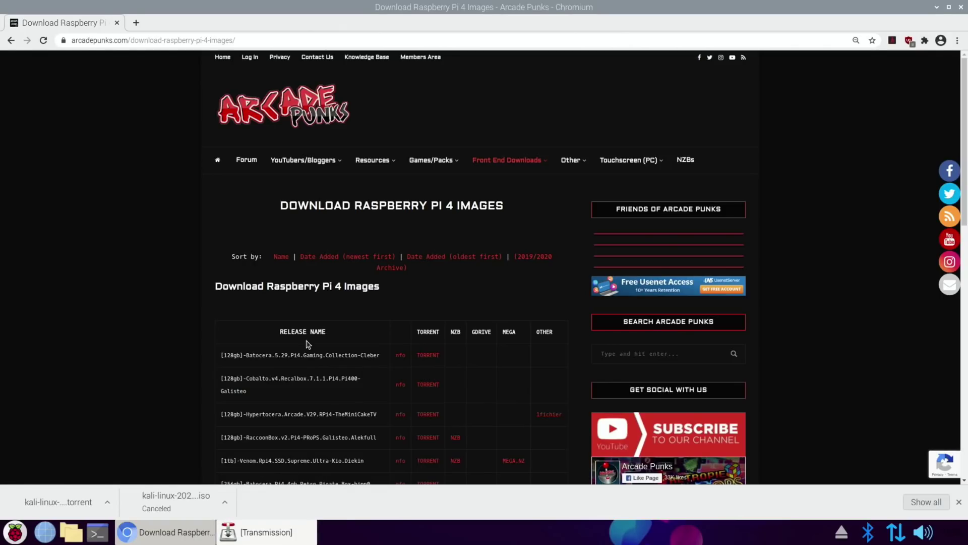
Sort the Pi 4 images by Date Added, newest first, and browse the list
scroll(170, 293, "down", 3)
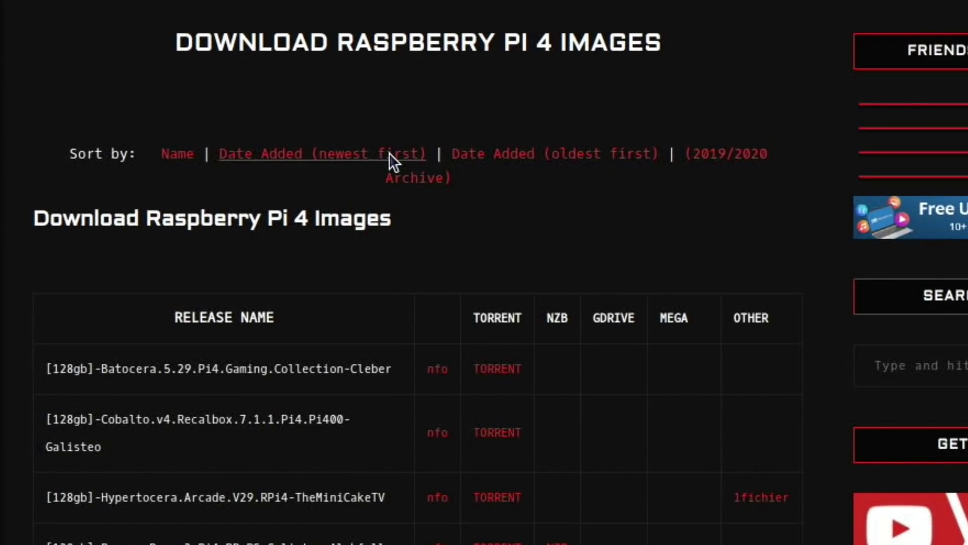
left_click(389, 153)
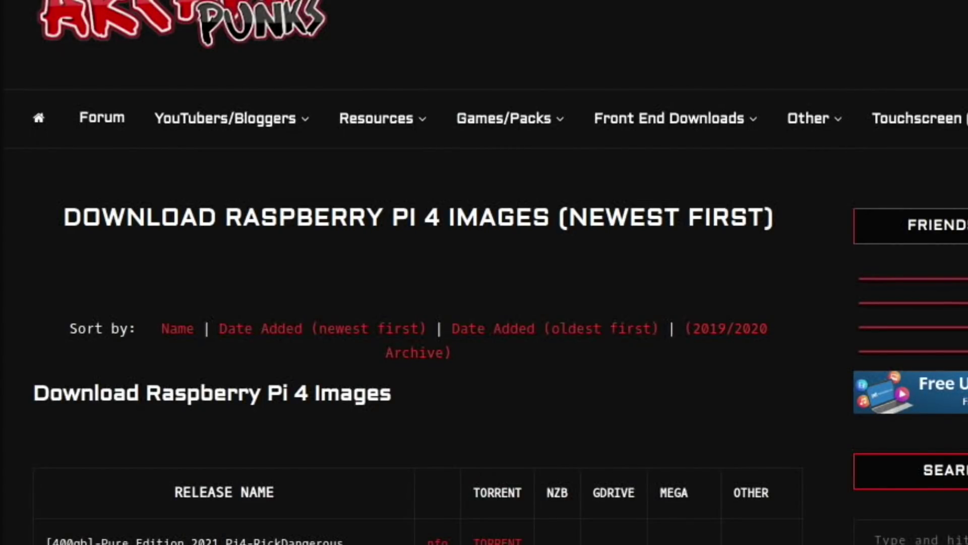
scroll(484, 273, "down", 5)
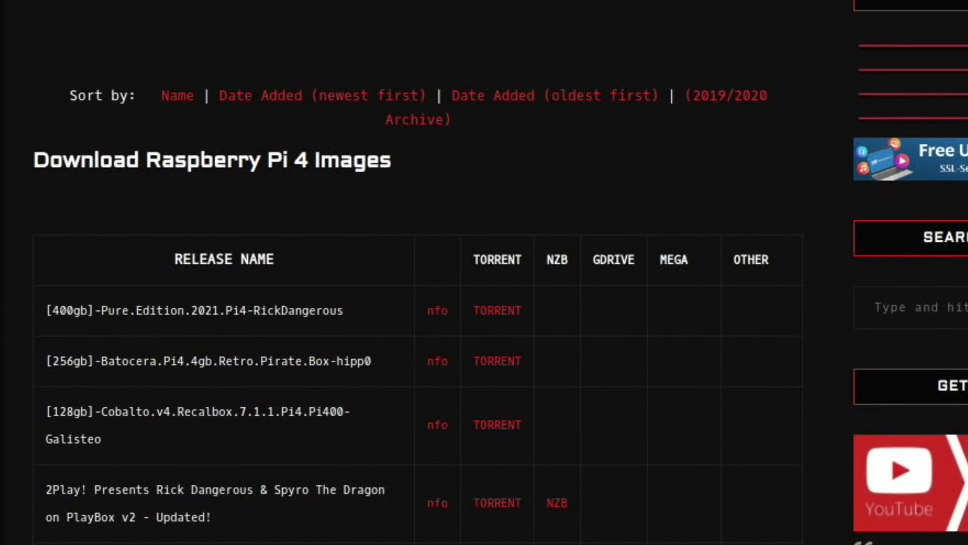
scroll(484, 272, "down", 1)
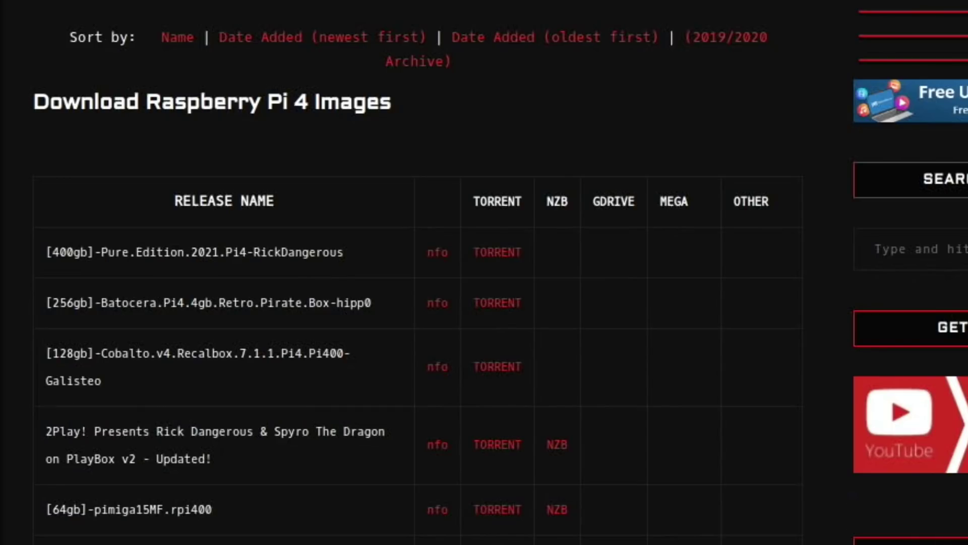
scroll(484, 272, "down", 3)
scroll(484, 272, "down", 2)
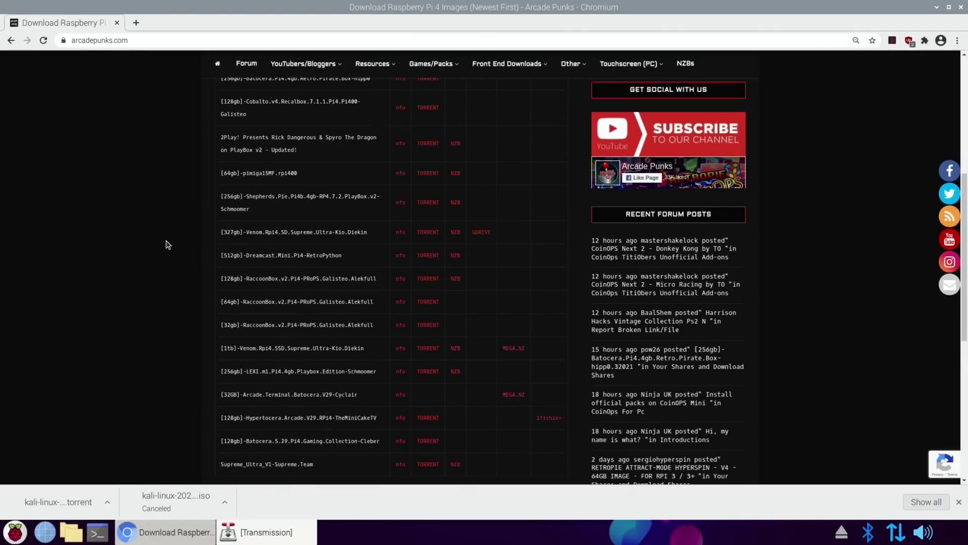
Search the page for 'batoce' and jump to the next match
scroll(167, 245, "up", 5)
key("ctrl+f")
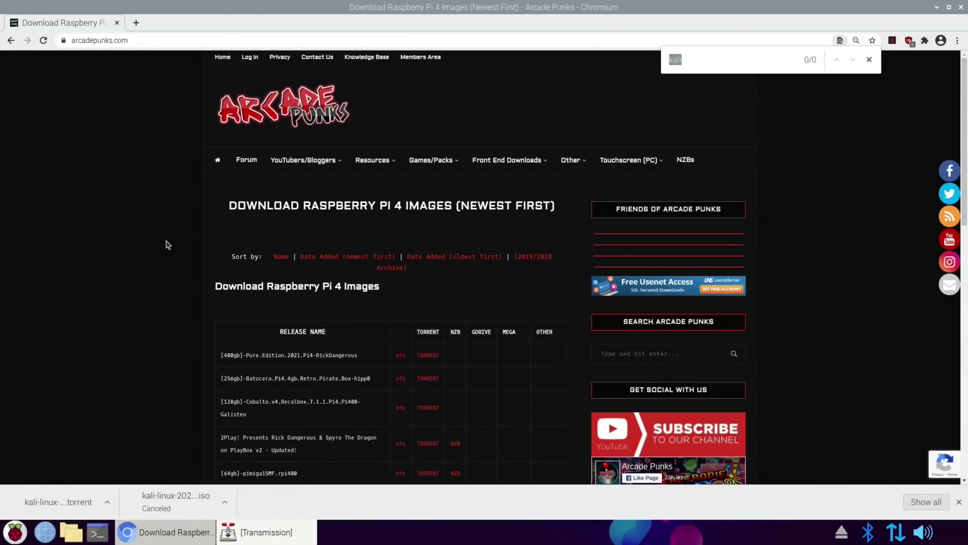
type("batoce")
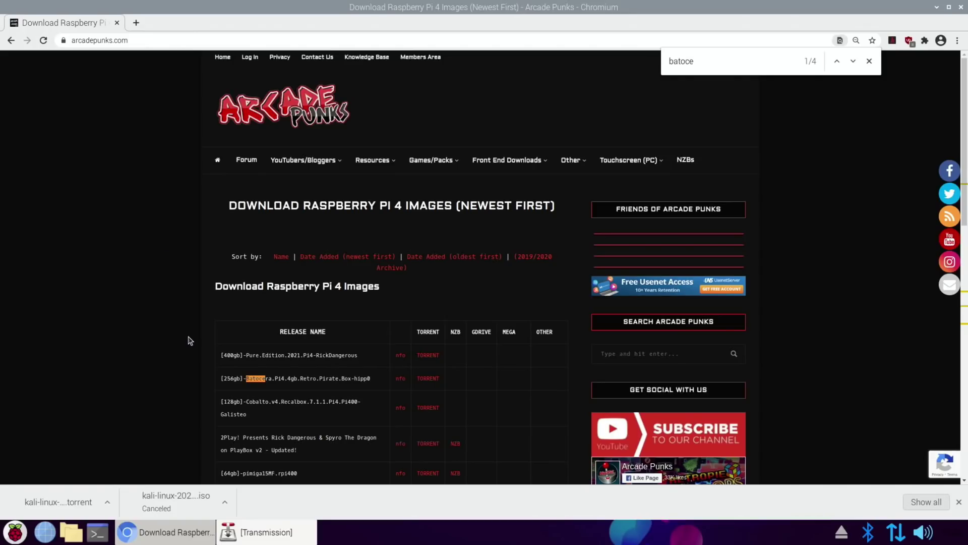
left_click(853, 61)
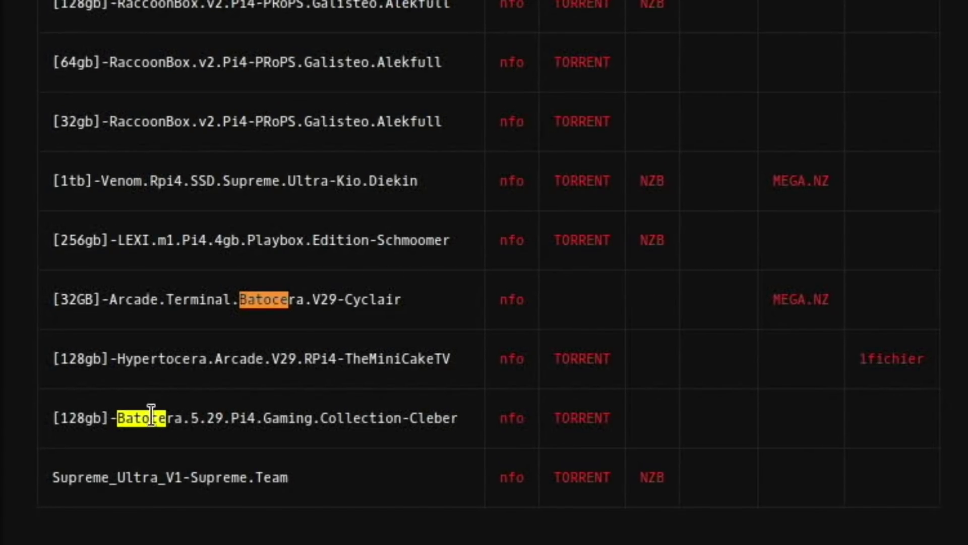
View the 128gb Batocera 5.29 Gaming Collection article, then return to the Pi 4 list
left_click(511, 418)
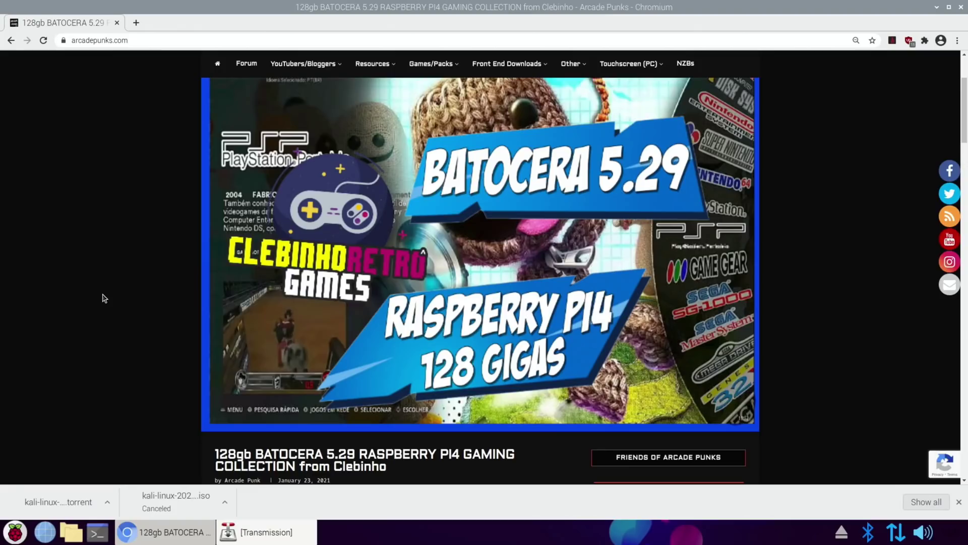
scroll(103, 298, "down", 5)
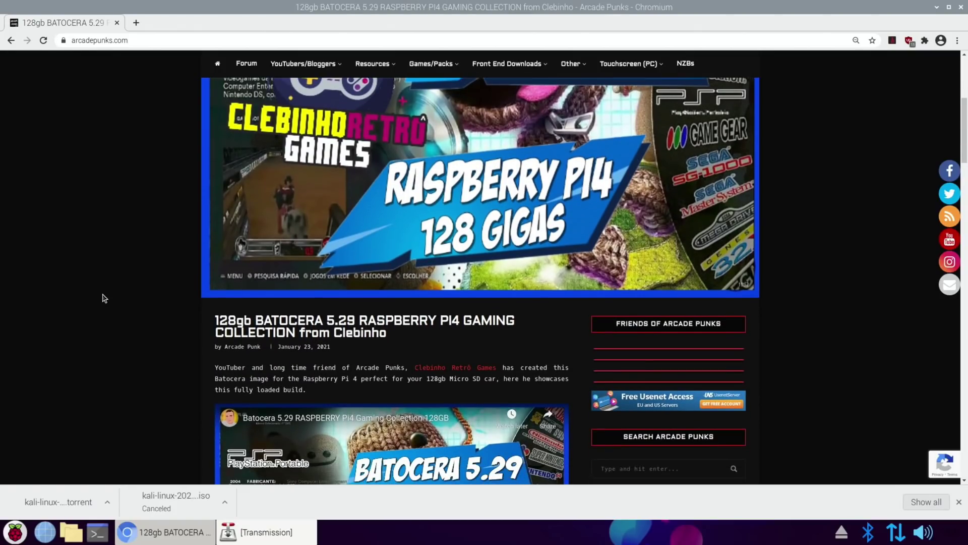
scroll(102, 297, "down", 2)
scroll(102, 297, "up", 7)
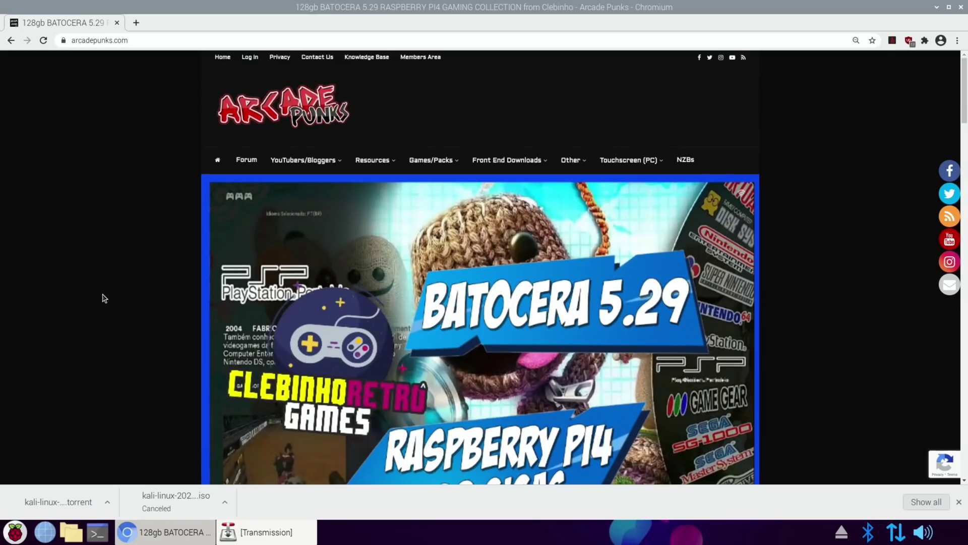
left_click(10, 42)
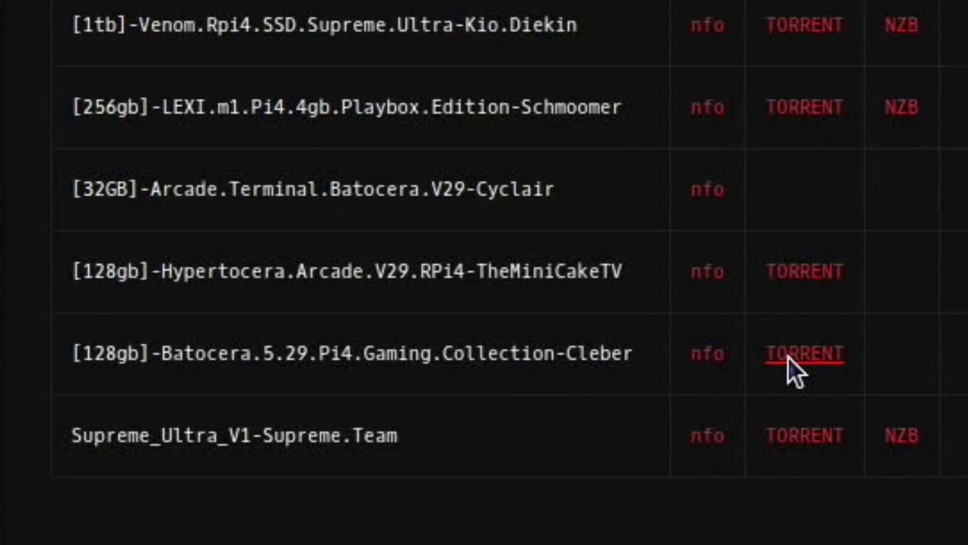
Download Batocera-Clebinho.torrent from the Cleber row and open it in Transmission
left_click(787, 355)
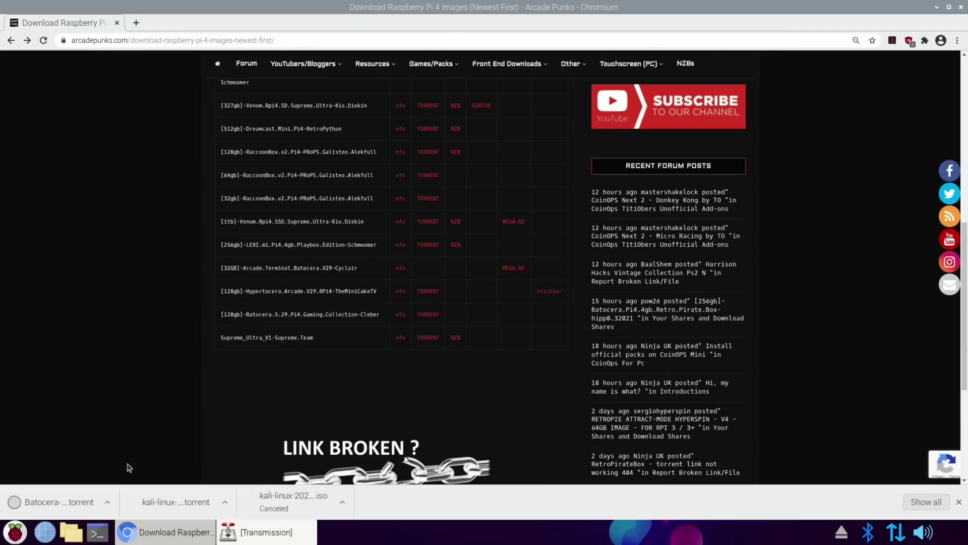
left_click(107, 501)
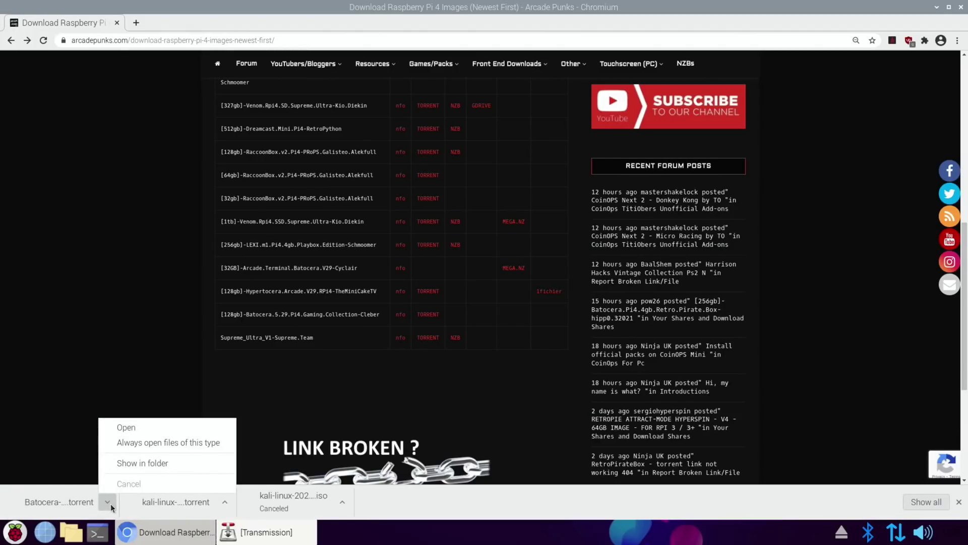
left_click(133, 468)
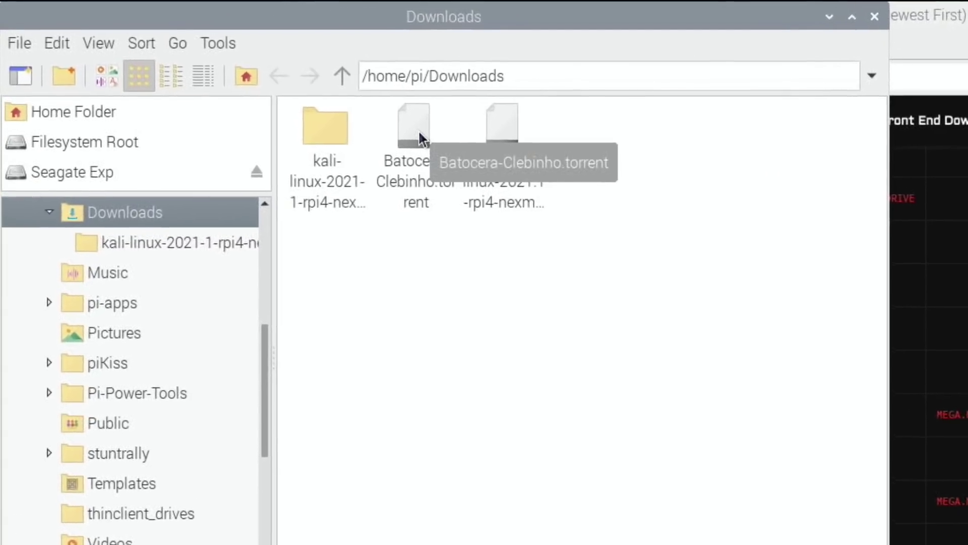
double_click(510, 169)
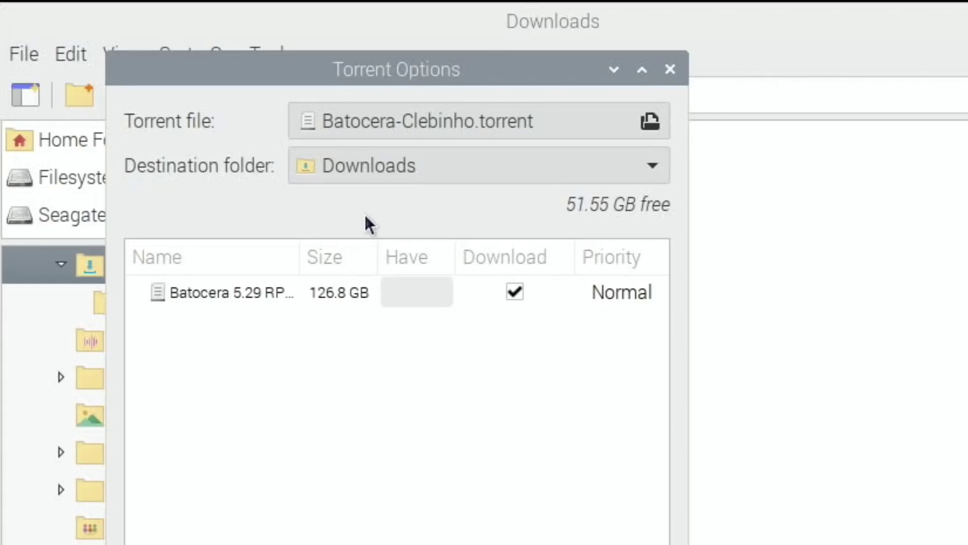
Add the Batocera torrent with Seagate Exp as its destination folder
left_click(367, 176)
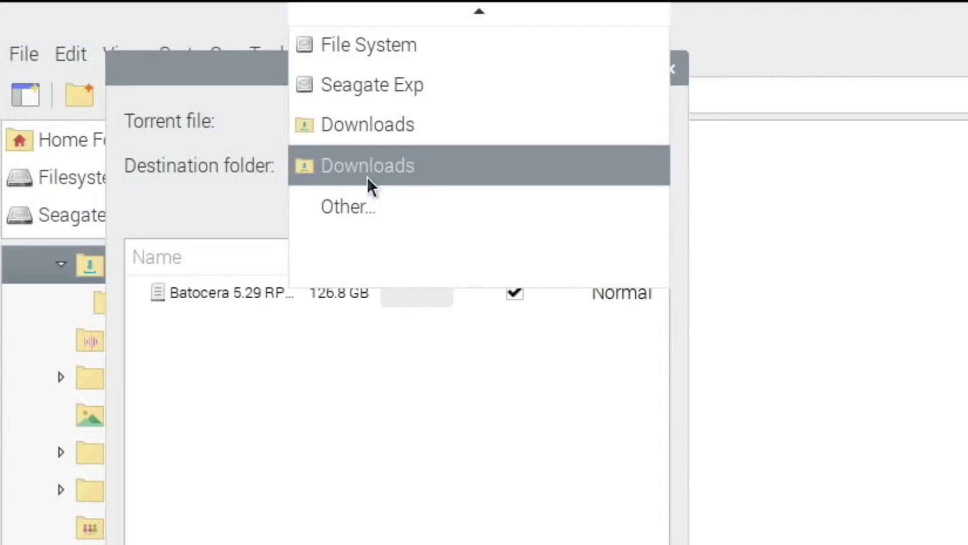
left_click(361, 92)
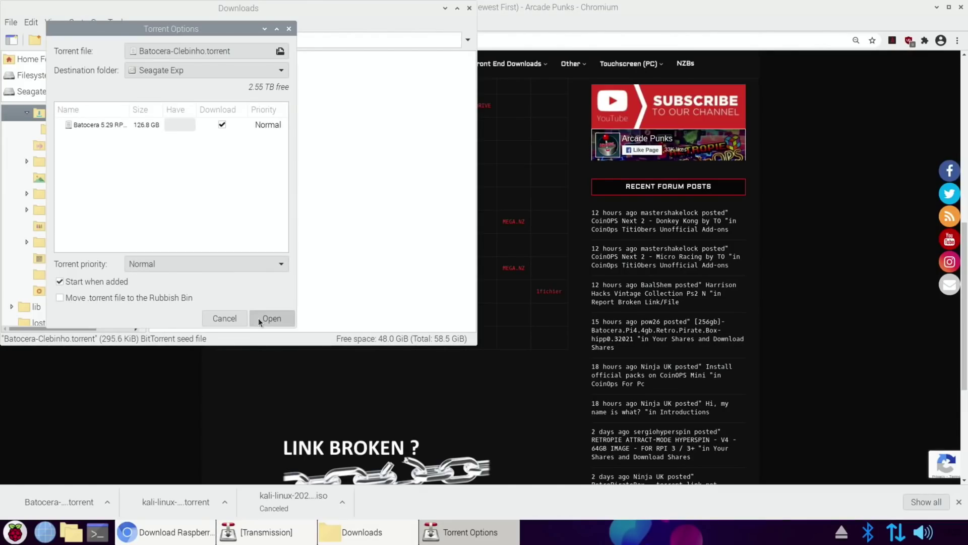
left_click(258, 318)
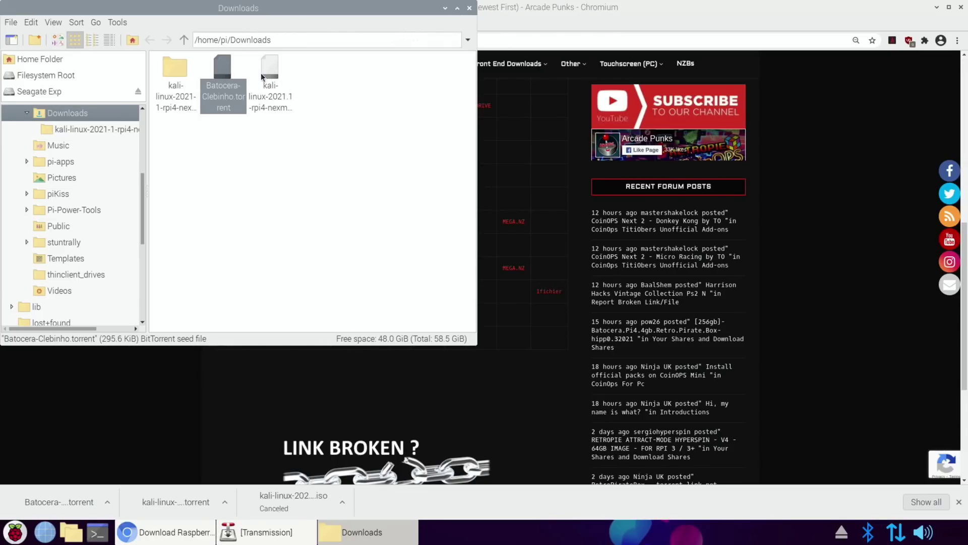
Close the Downloads file manager window and bring Transmission to the front
left_click(176, 69)
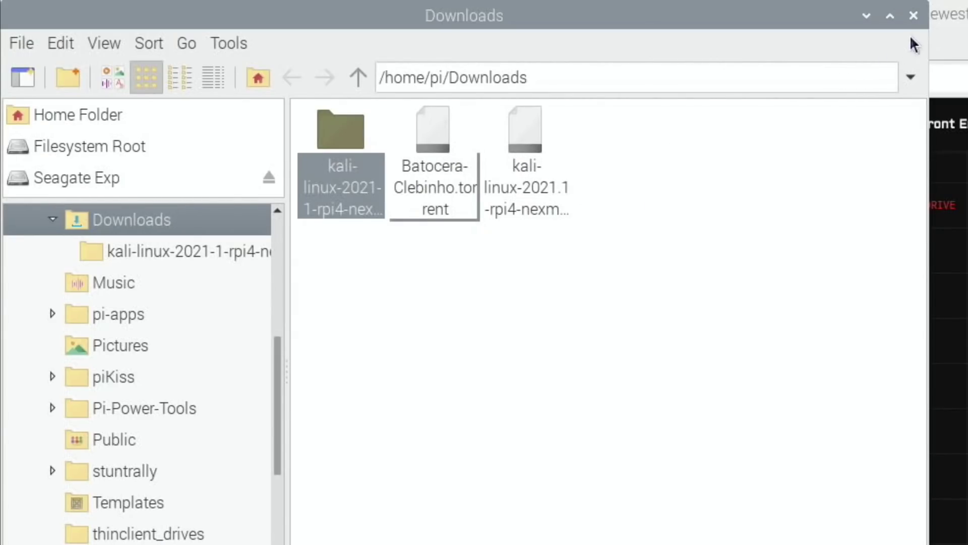
left_click(911, 15)
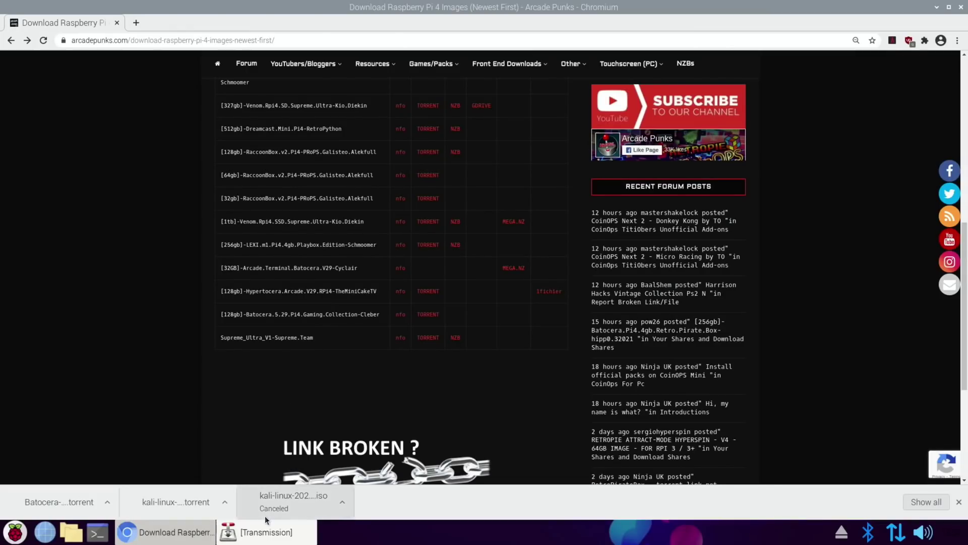
left_click(261, 533)
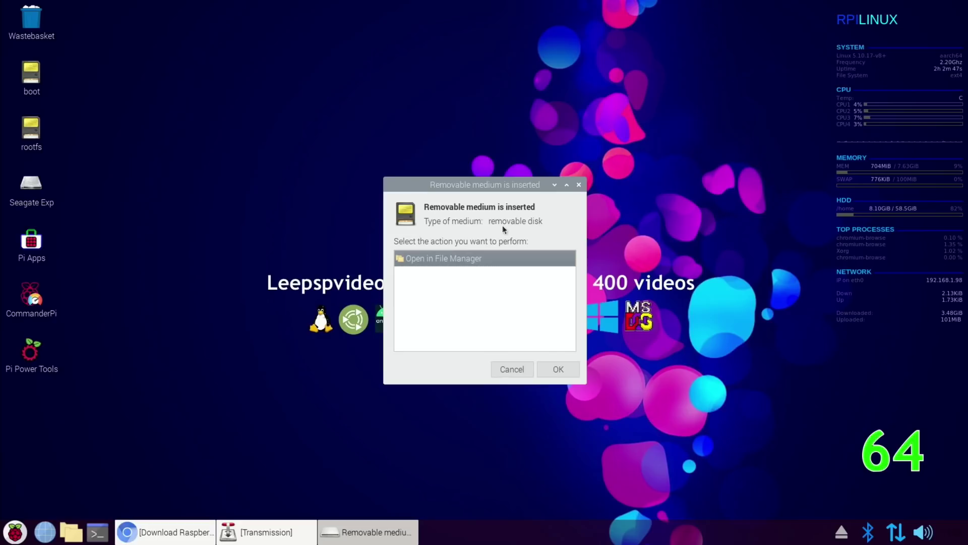
Dismiss the 'Removable medium is inserted' prompt
left_click(578, 185)
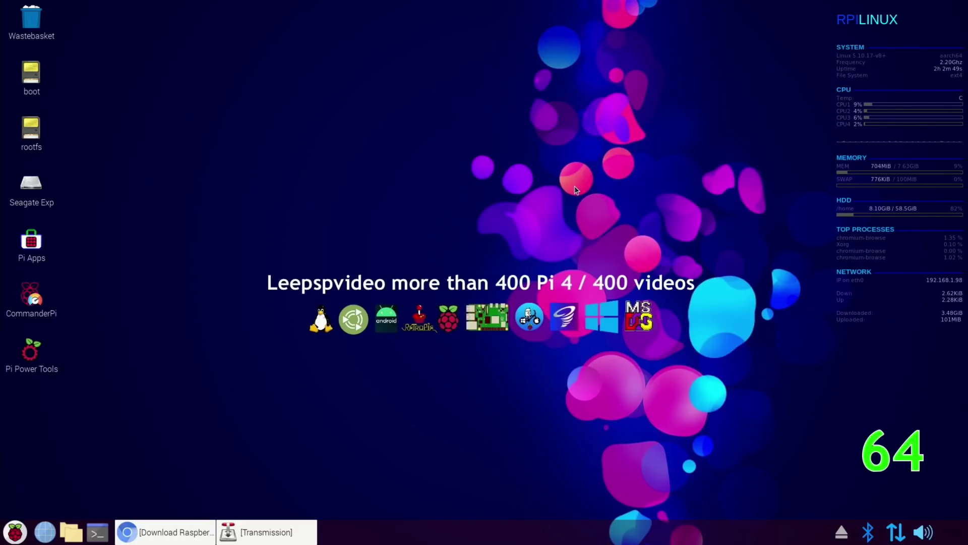
Open the kali-linux-2021-1-rpi4-nexmon-img-xz folder under Downloads in File Manager
left_click(71, 537)
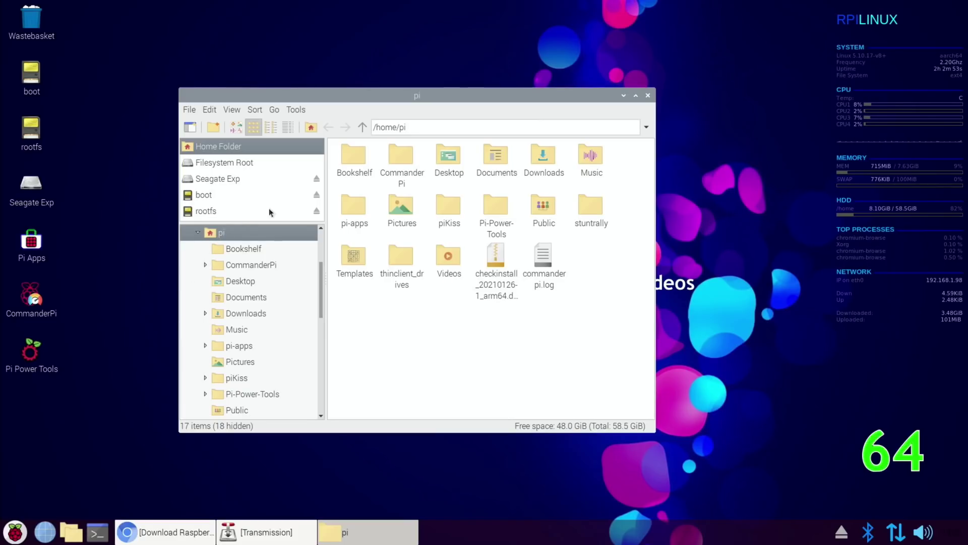
left_click(247, 399)
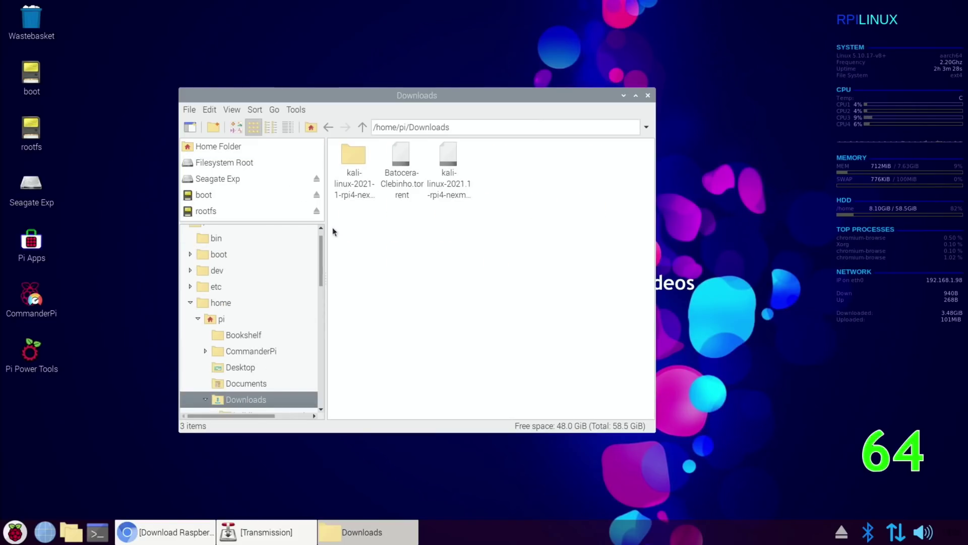
double_click(358, 159)
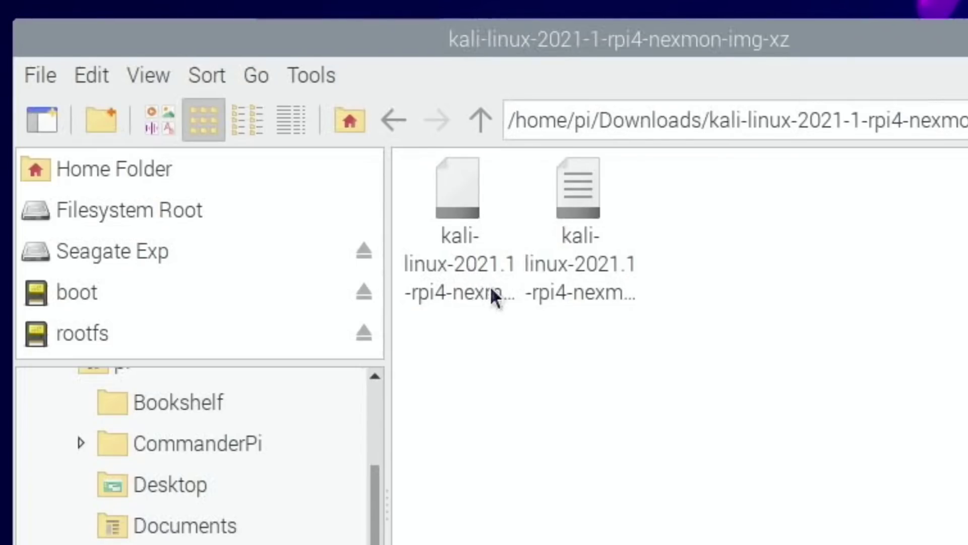
left_click(466, 205)
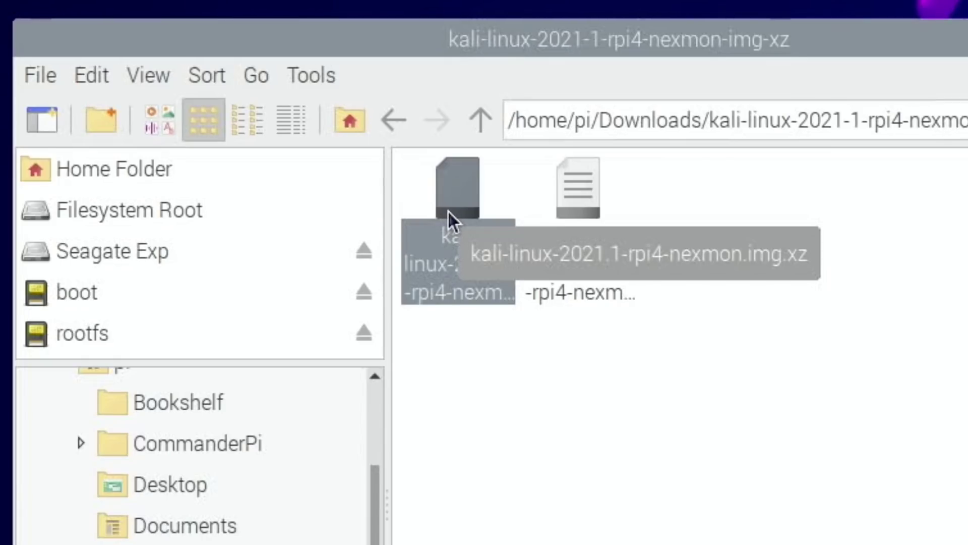
left_click(685, 474)
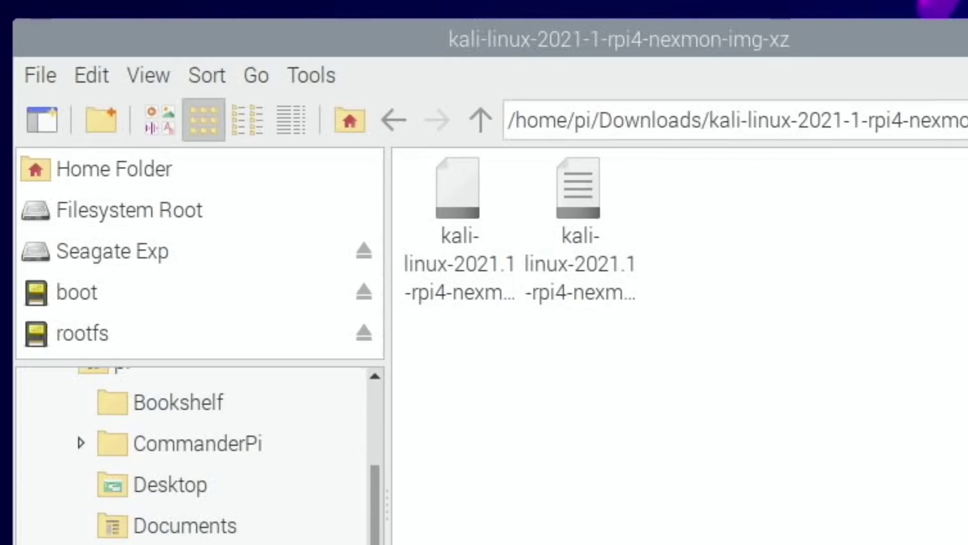
left_click(14, 538)
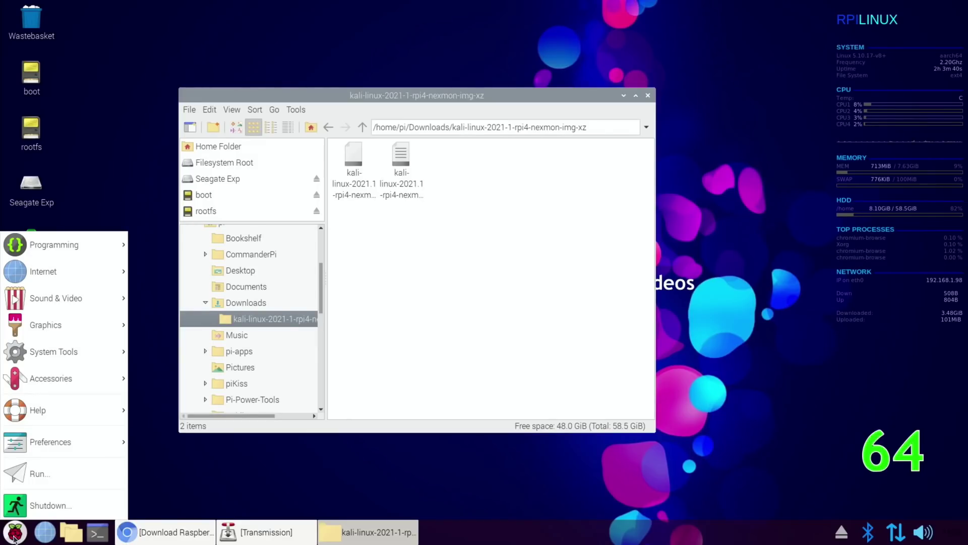
In Raspberry Pi Imager, choose custom image kali-linux-2021.1-rpi4-nexmon.img.xz and the internal SD card reader
mouse_move(69, 374)
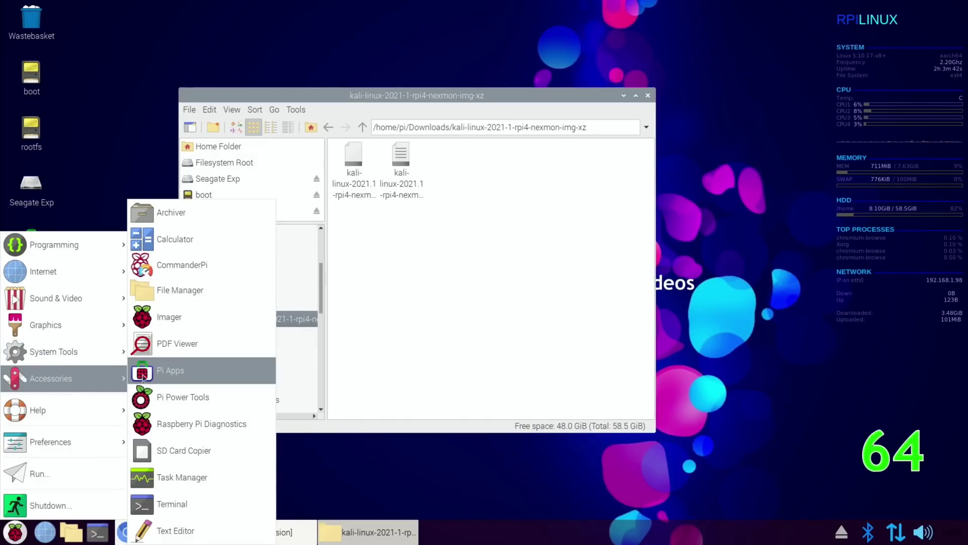
left_click(160, 322)
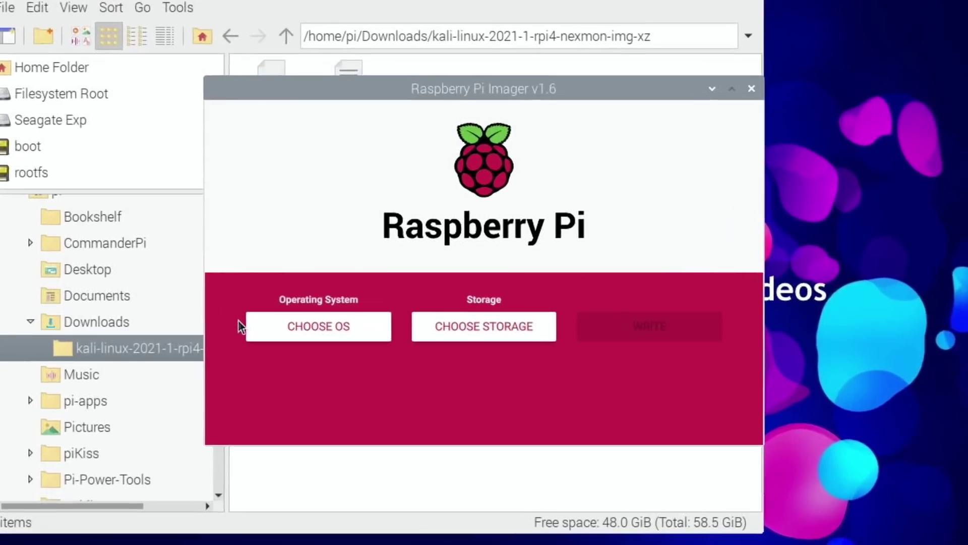
left_click(258, 328)
scroll(418, 216, "down", 5)
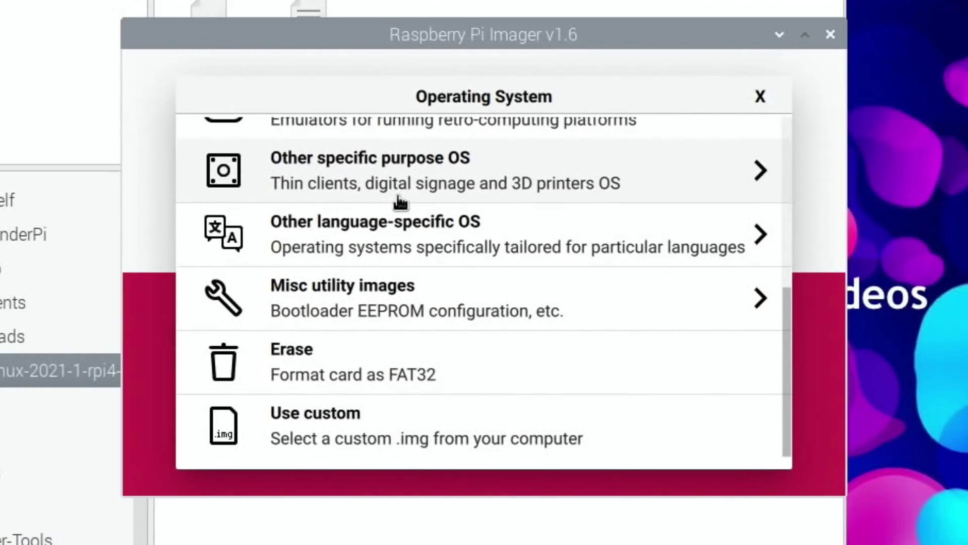
left_click(306, 424)
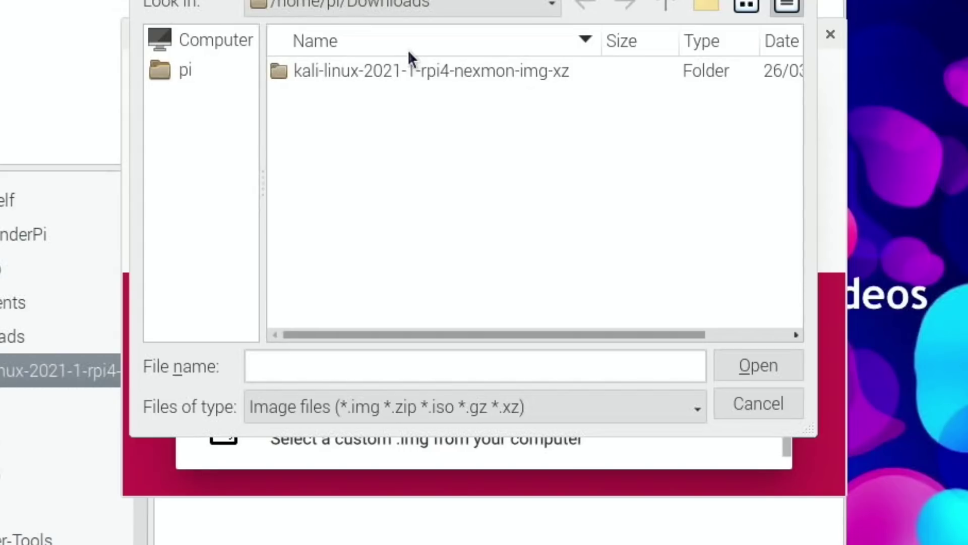
double_click(389, 68)
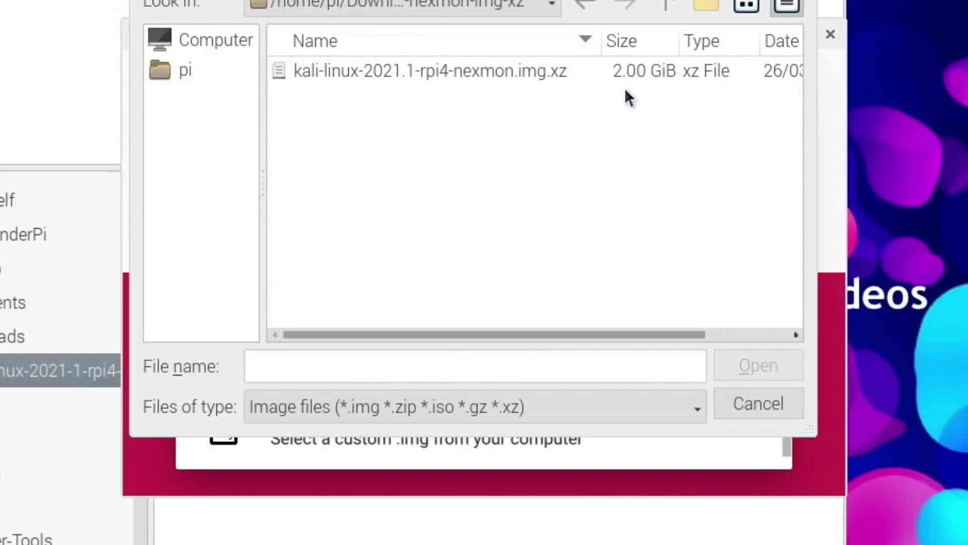
left_click(516, 75)
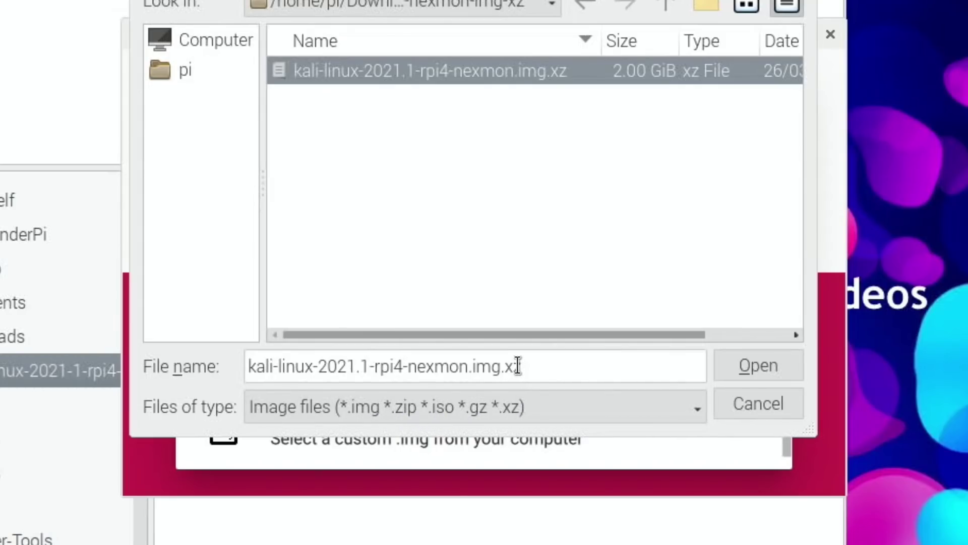
left_click(770, 362)
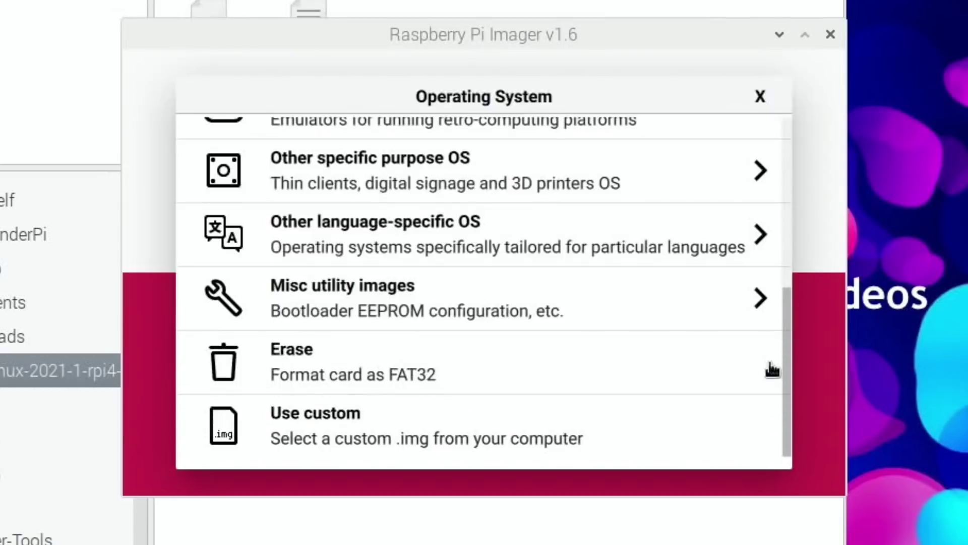
left_click(634, 358)
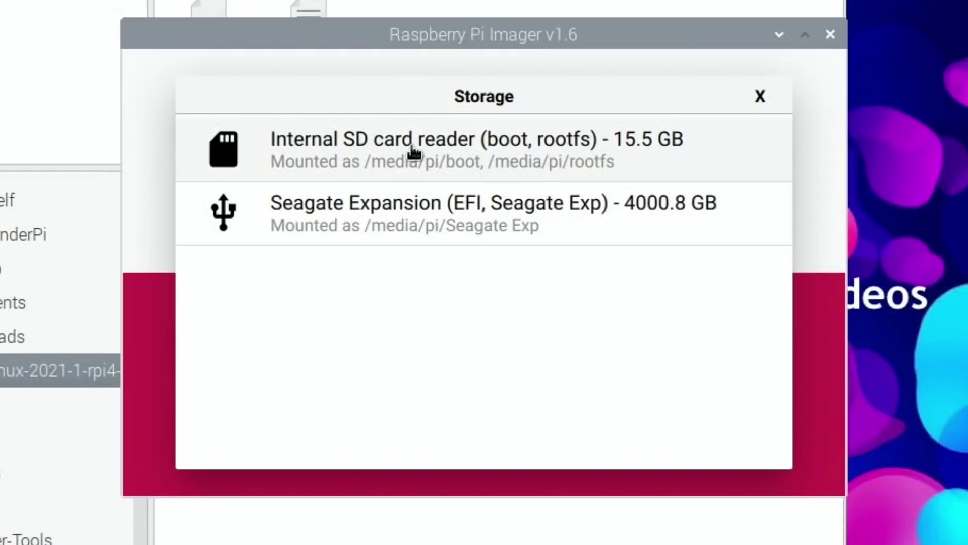
left_click(456, 144)
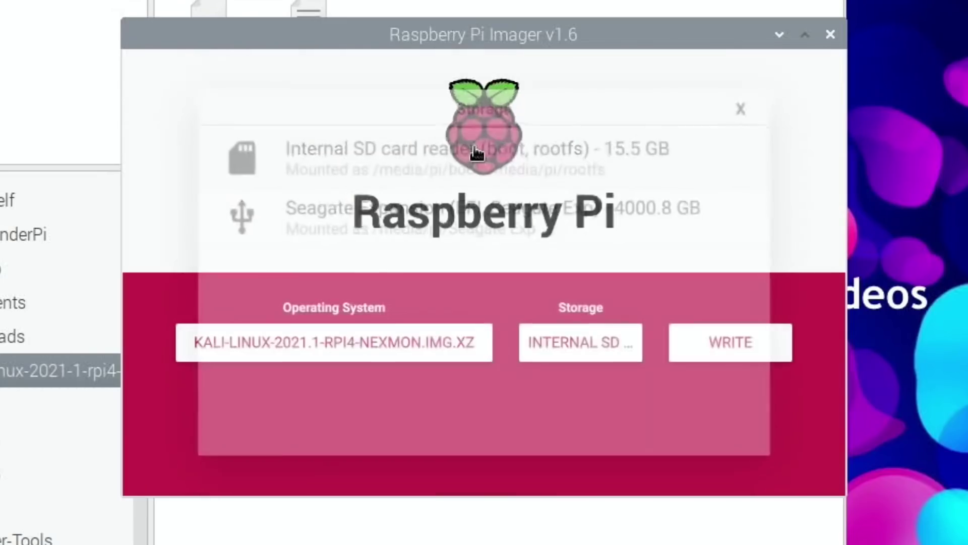
Write the Kali image to the SD card, accepting the erase warning and entering the account password
left_click(741, 353)
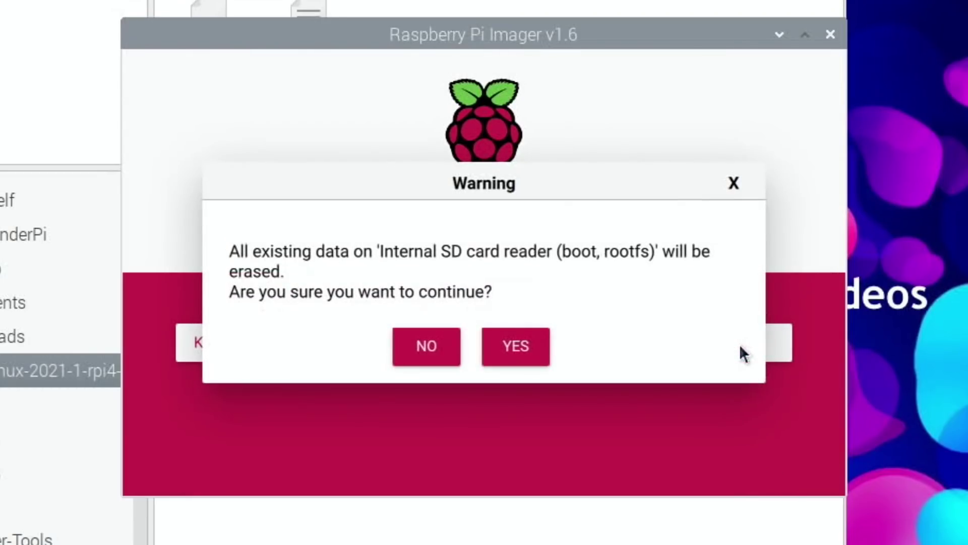
left_click(515, 347)
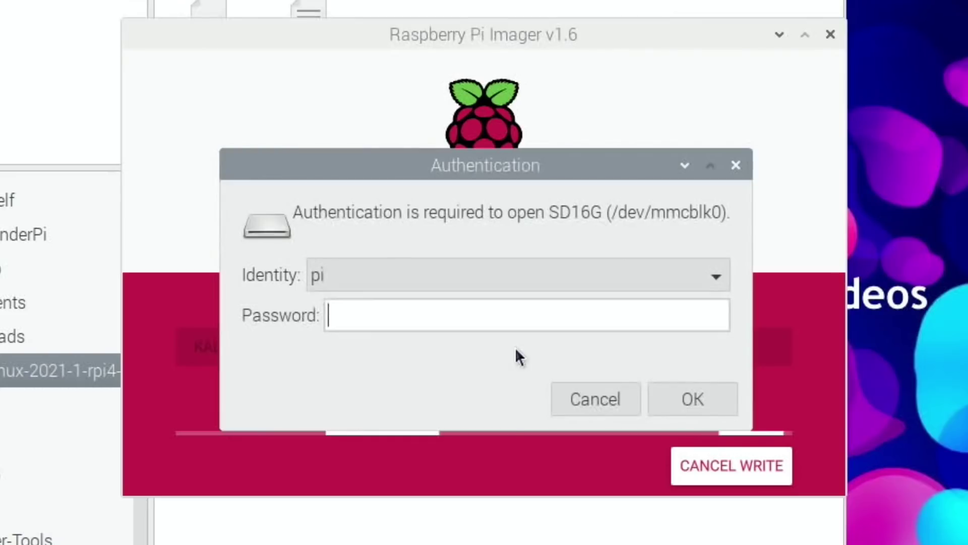
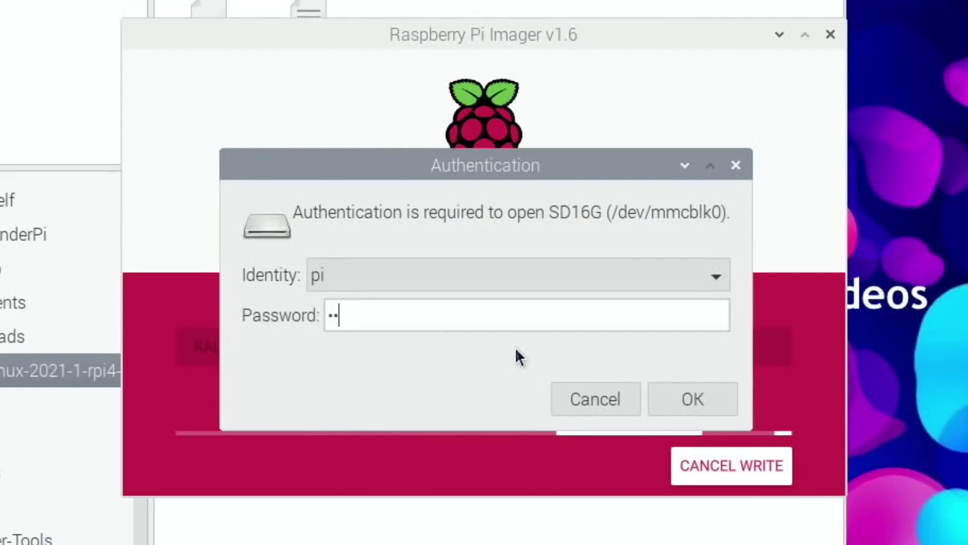
key("BackSpace")
key("BackSpace")
key("BackSpace")
key("Return")
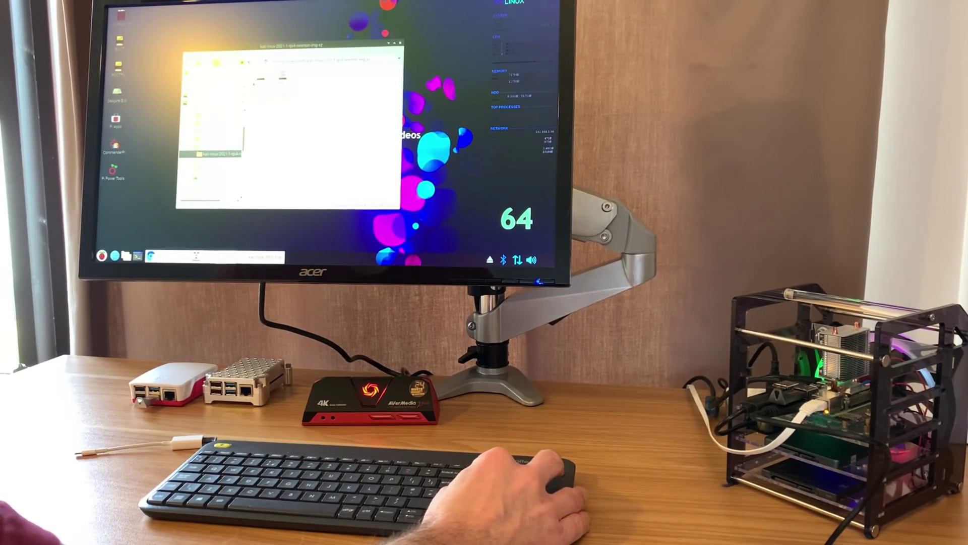
Leave the Kali image write to the SD card running in Raspberry Pi Imager
left_click(244, 95)
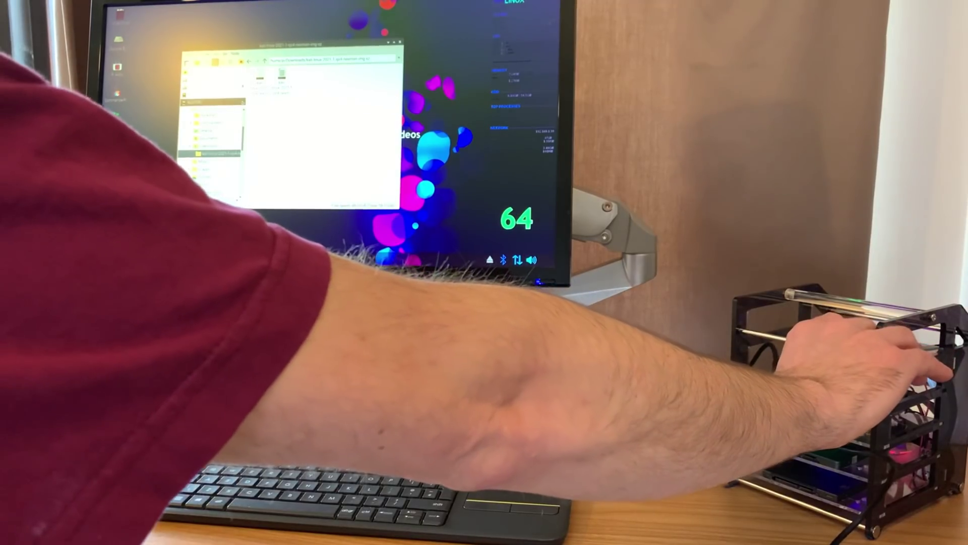
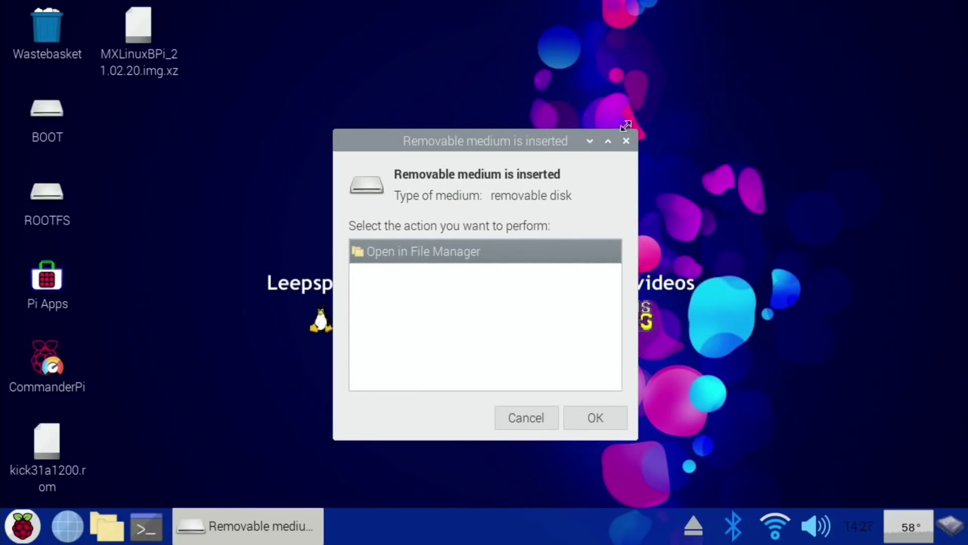
Dismiss the removable-disk prompt and browse Network locations in a new file manager window
left_click(627, 141)
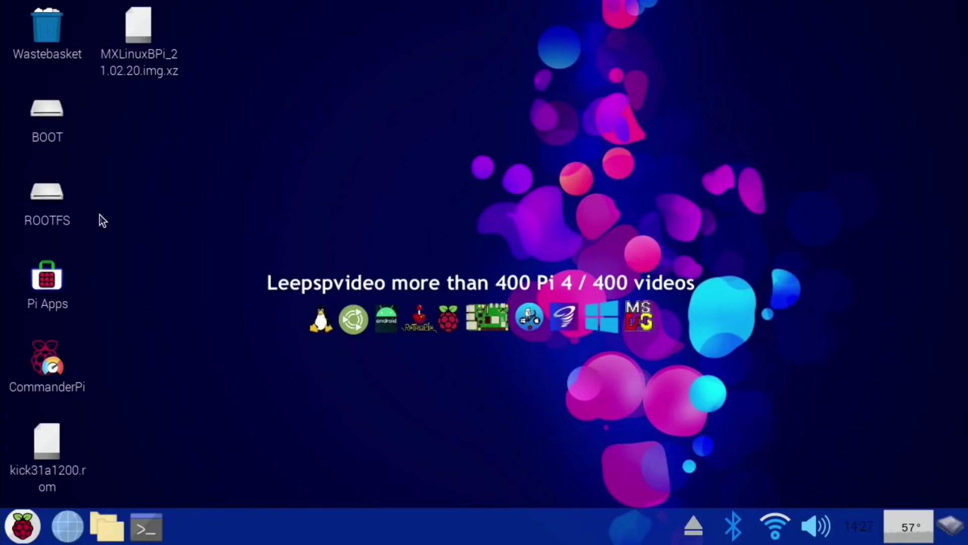
left_click(107, 526)
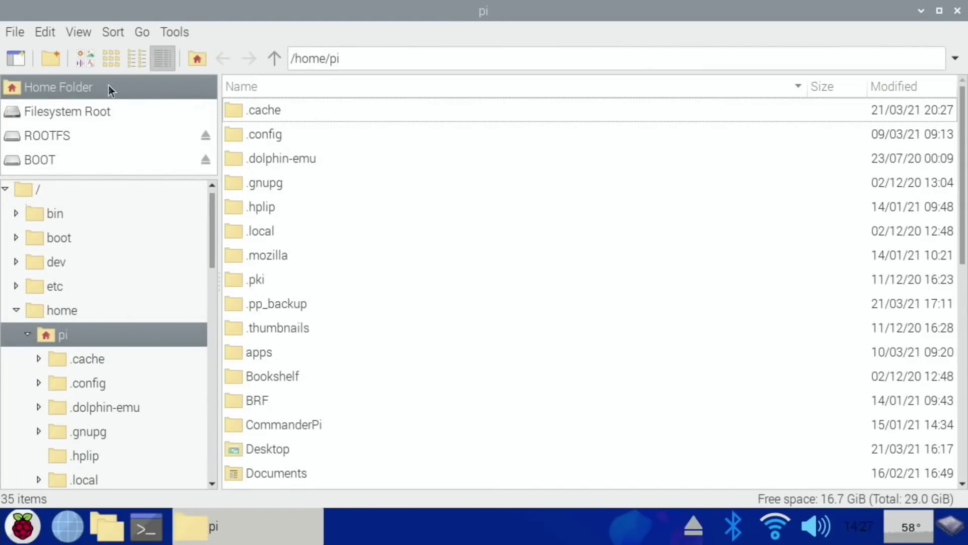
left_click(143, 32)
left_click(188, 157)
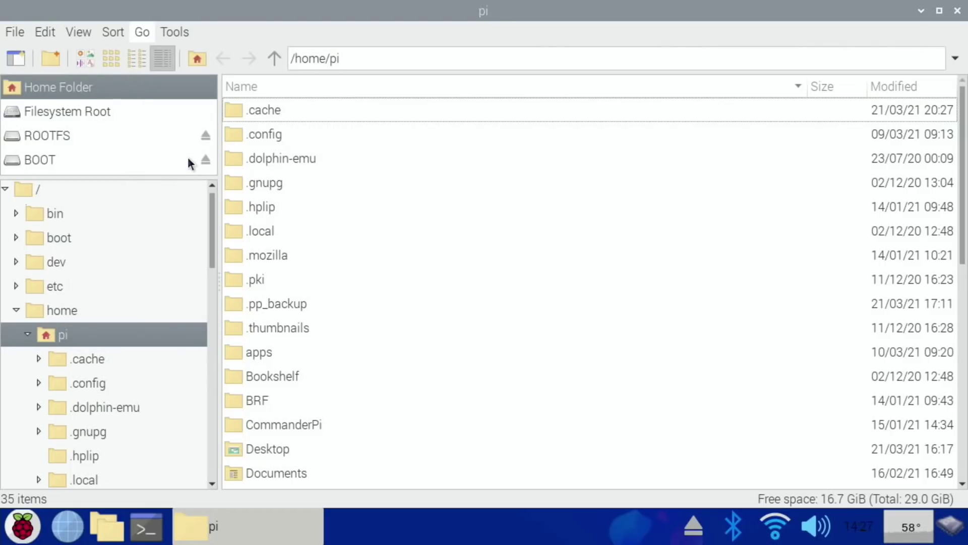
Connect to the WDMyCloud share and open its Public > ALL PI folder
double_click(255, 107)
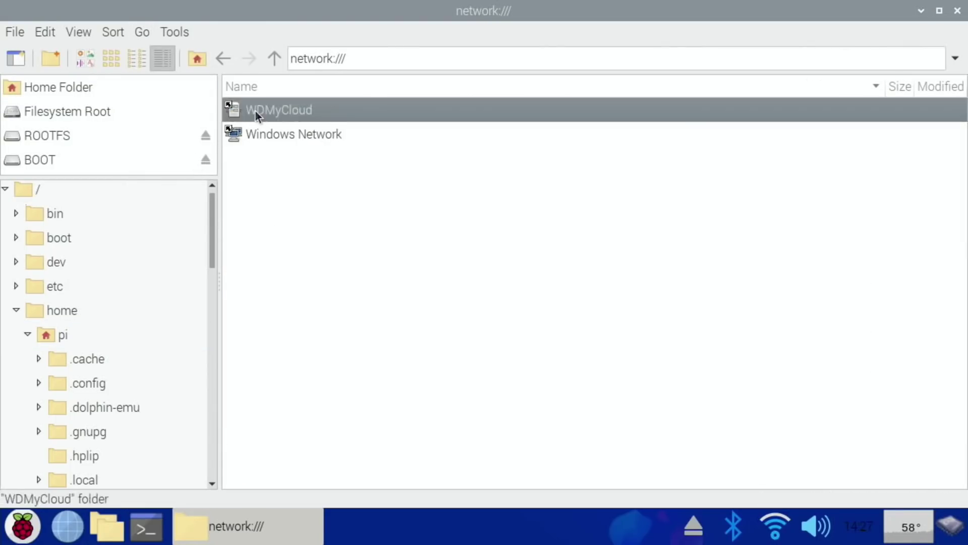
left_click(630, 372)
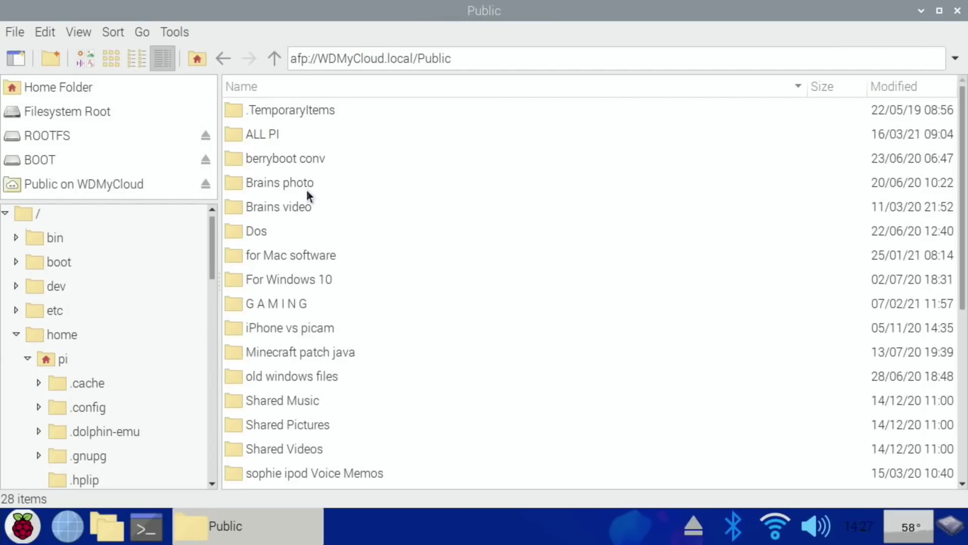
double_click(244, 135)
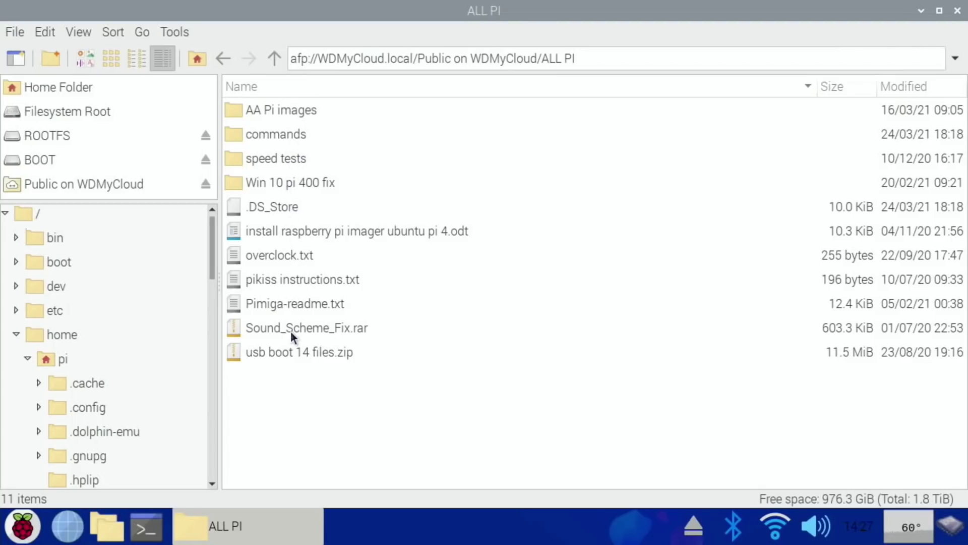
Copy usb boot 14 files.zip from the share and paste it onto the desktop
right_click(265, 350)
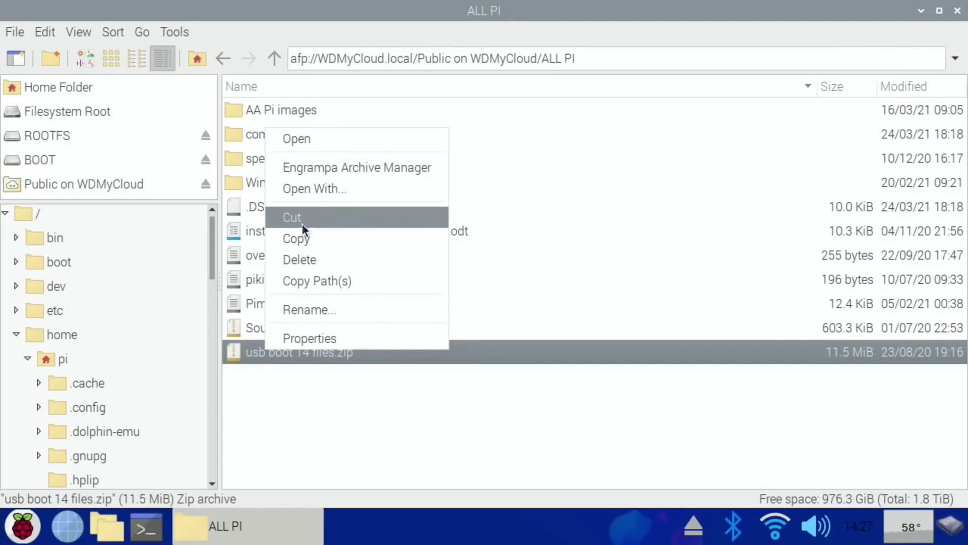
left_click(296, 238)
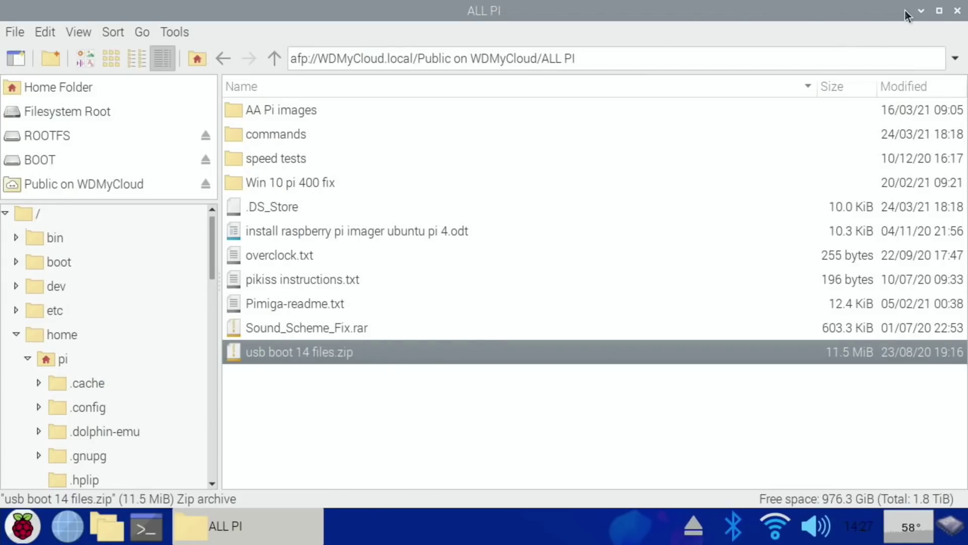
left_click(921, 10)
right_click(264, 183)
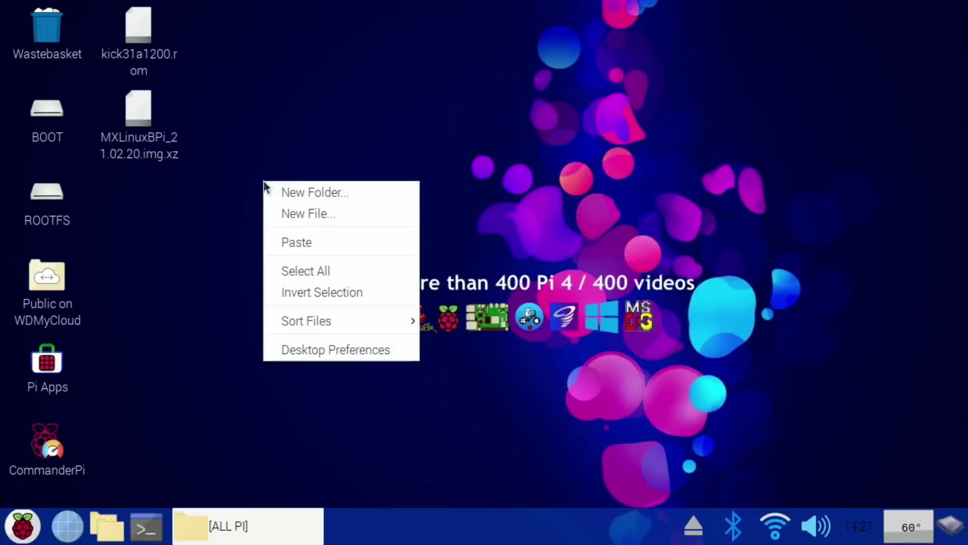
left_click(295, 243)
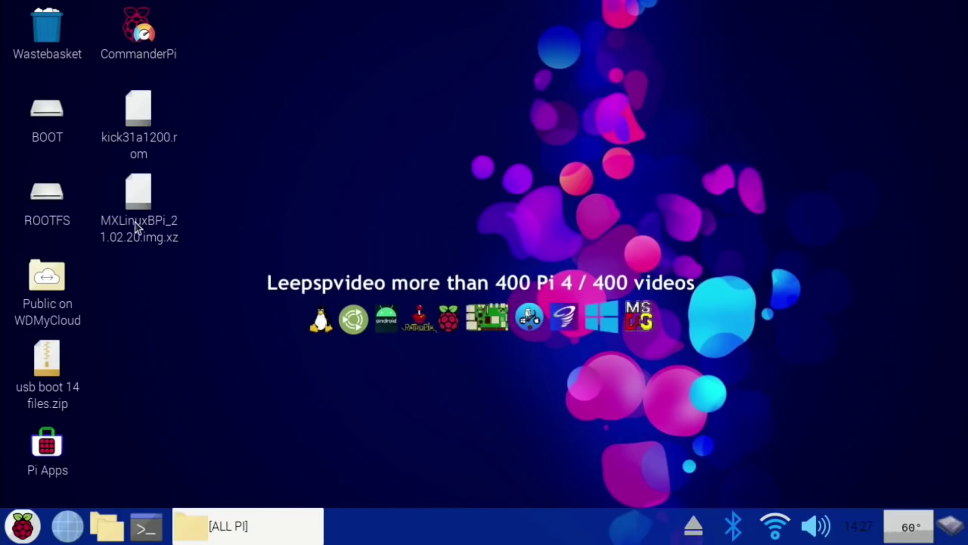
Extract the desktop copy of usb boot 14 files.zip into the Desktop folder
right_click(46, 365)
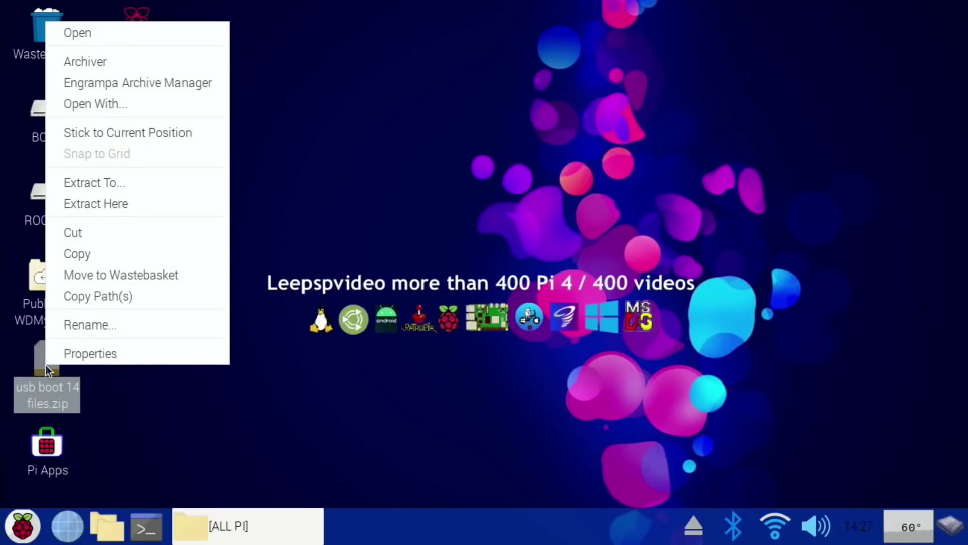
left_click(90, 183)
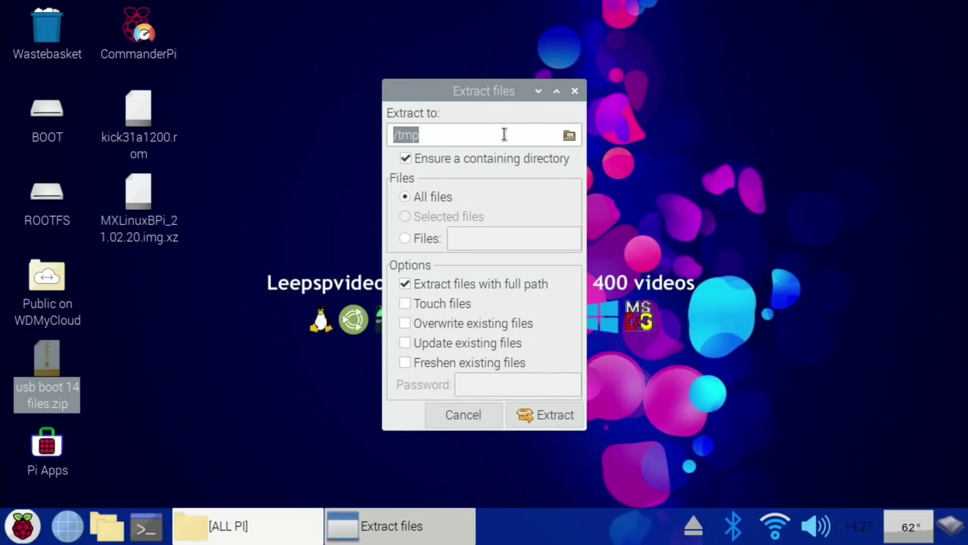
left_click(569, 135)
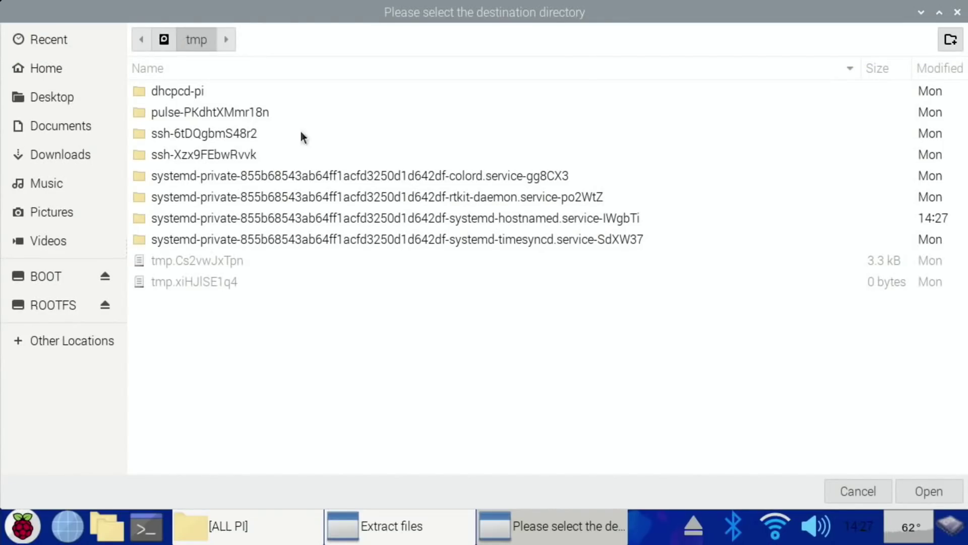
left_click(45, 101)
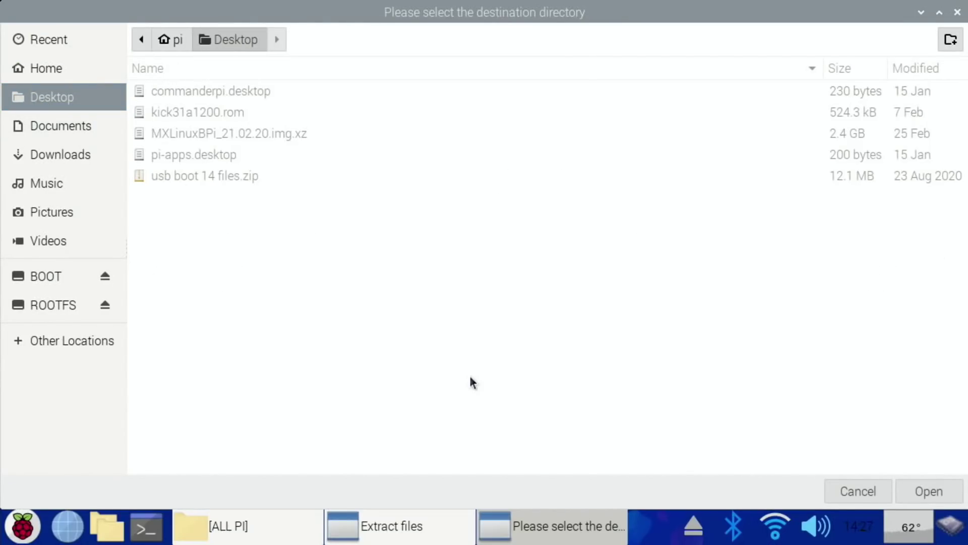
left_click(912, 488)
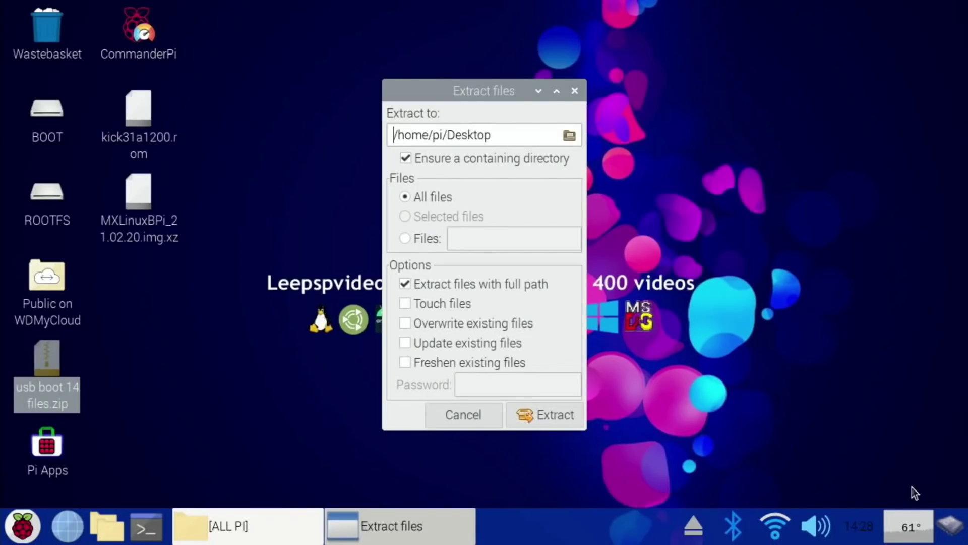
left_click(525, 408)
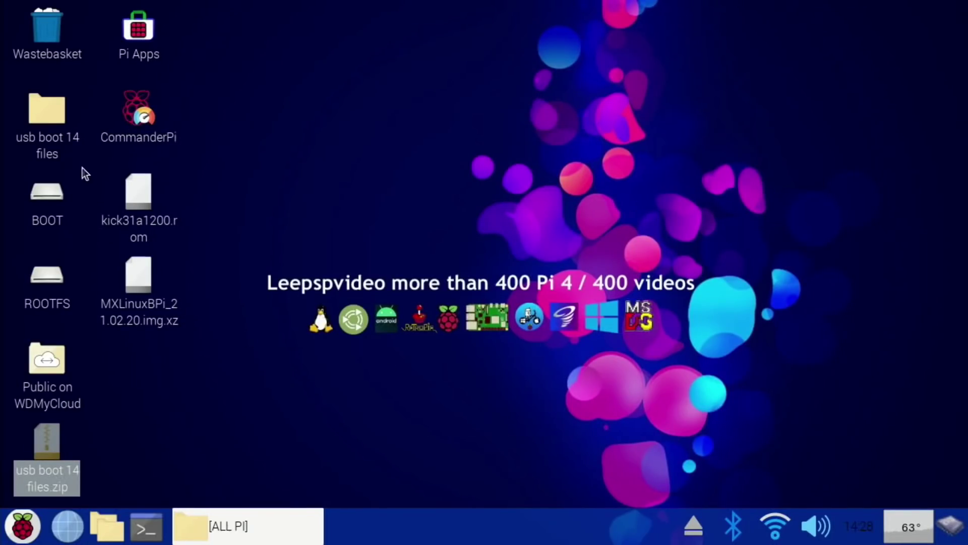
Open the inner usb boot 14 files folder and select all 15 boot files
double_click(49, 107)
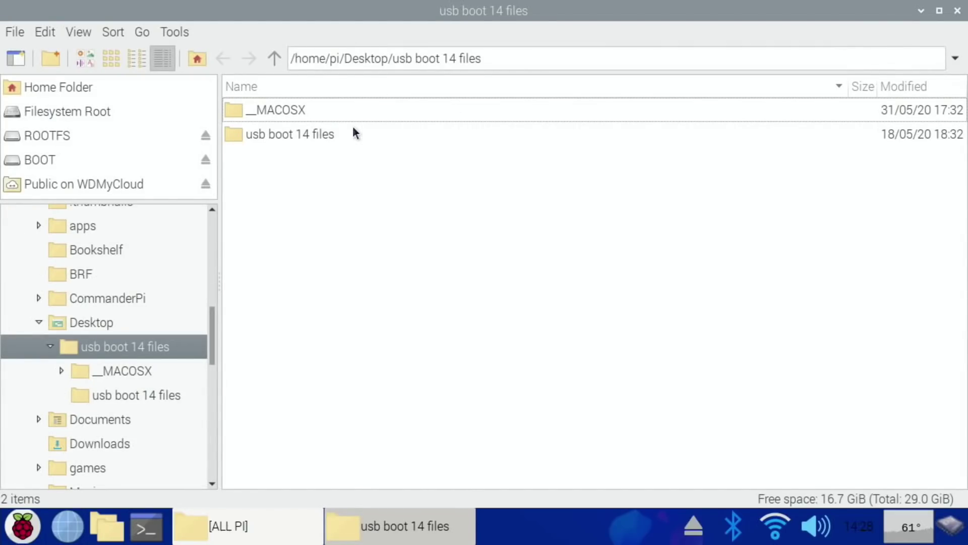
double_click(293, 135)
left_click(274, 136)
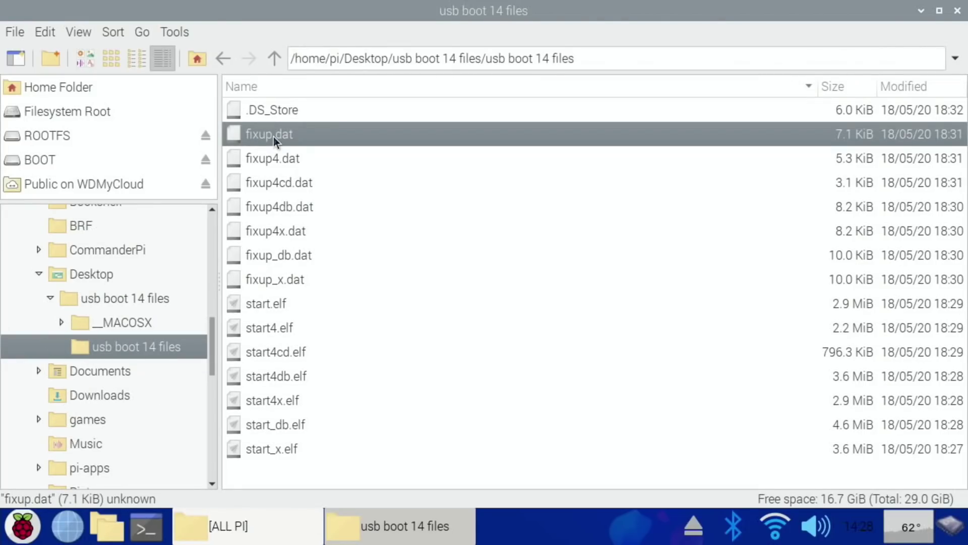
key("ctrl+a")
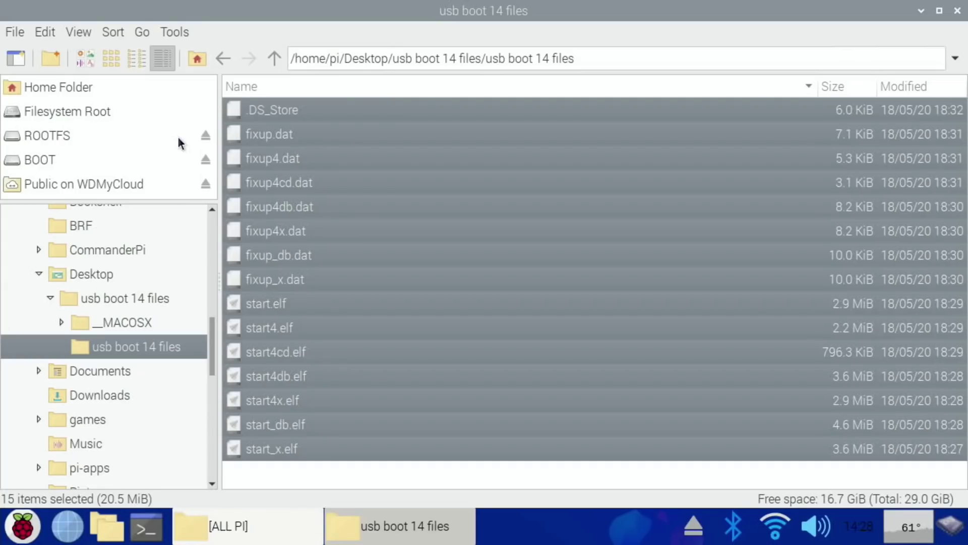
Copy the files onto BOOT, overwriting all existing duplicates, then close the window
left_click_drag(60, 162, 12, 164)
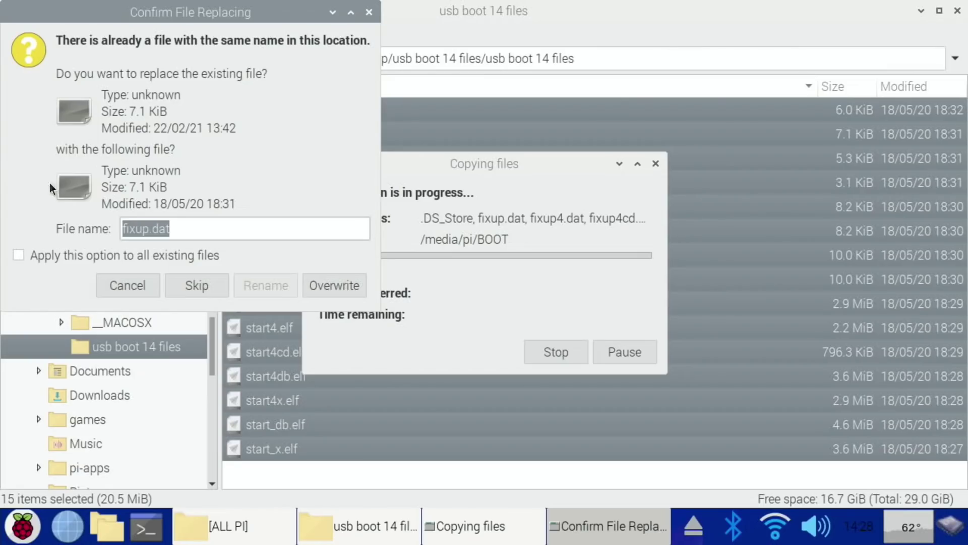
left_click(19, 255)
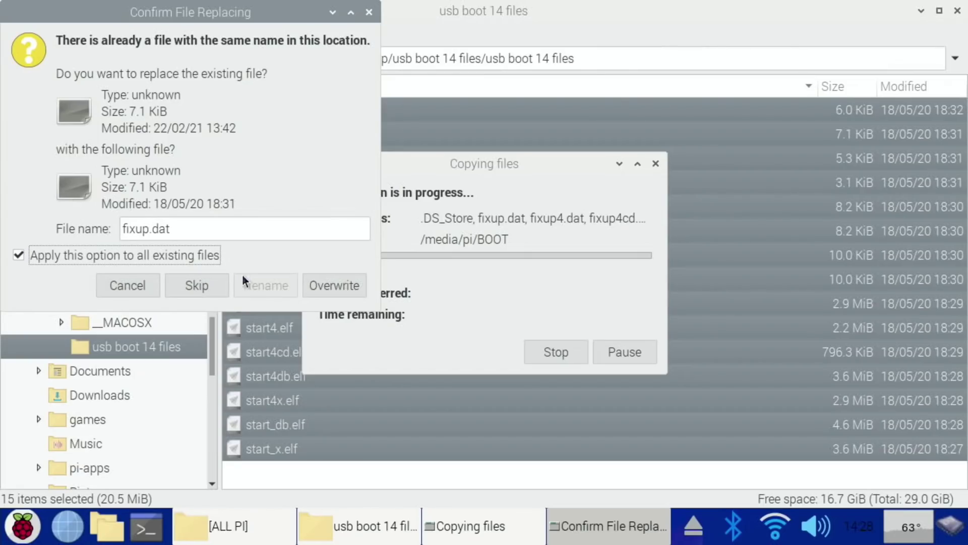
left_click(327, 285)
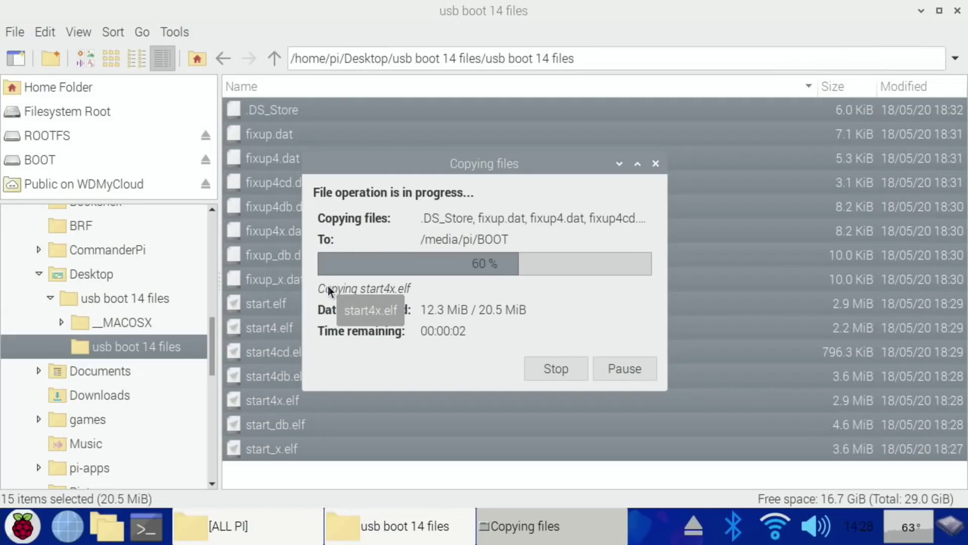
key("ctrl+w")
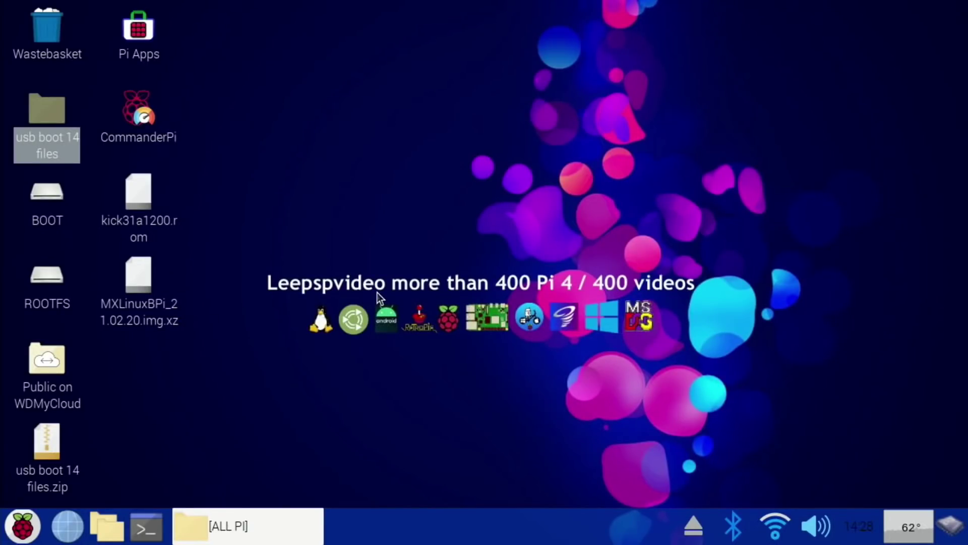